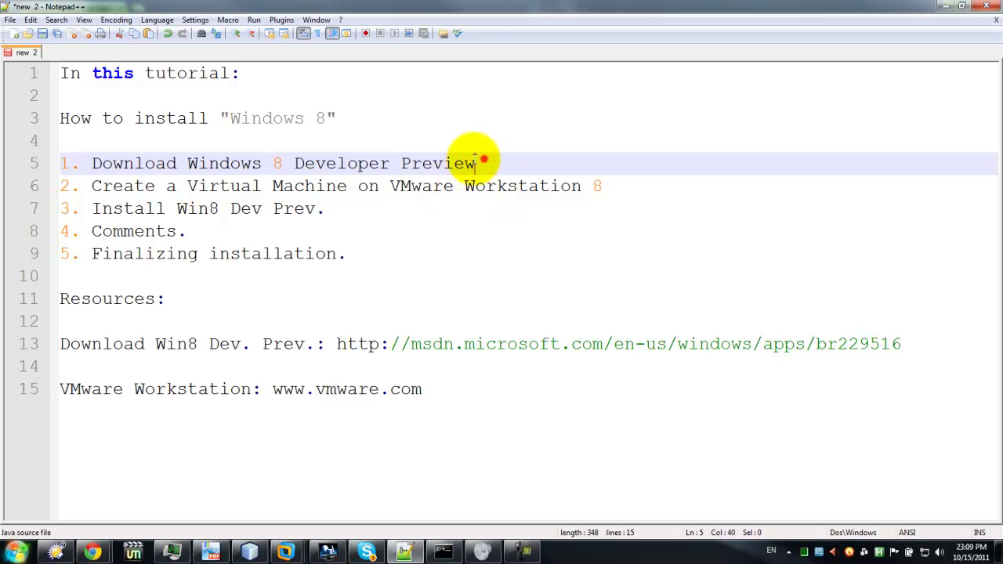
# Highlight the five tutorial headings, from Download Windows 8 Developer Preview through Finalizing installation.
pyautogui.moveTo(479, 161); pyautogui.dragTo(46, 165)
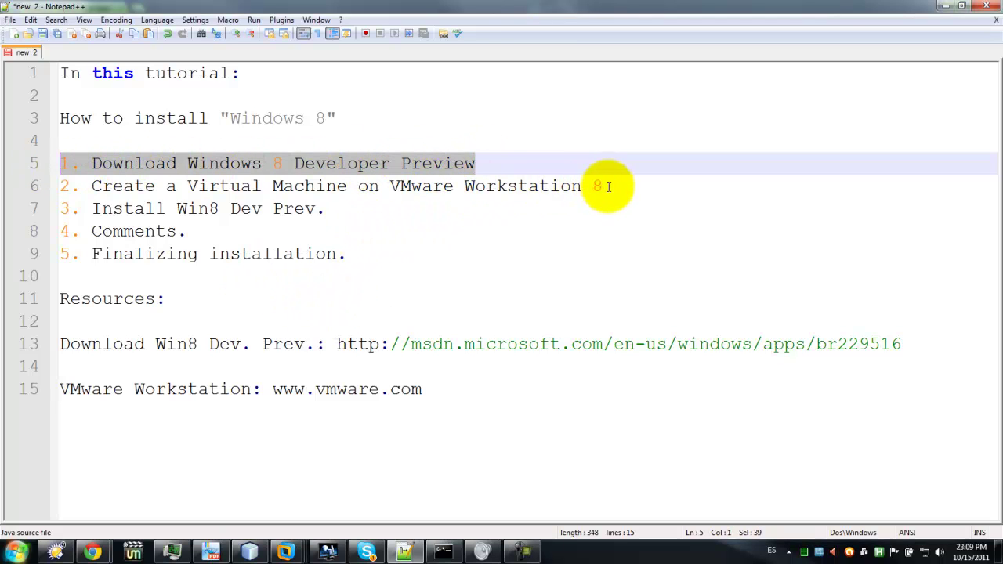
pyautogui.moveTo(608, 185); pyautogui.dragTo(69, 185)
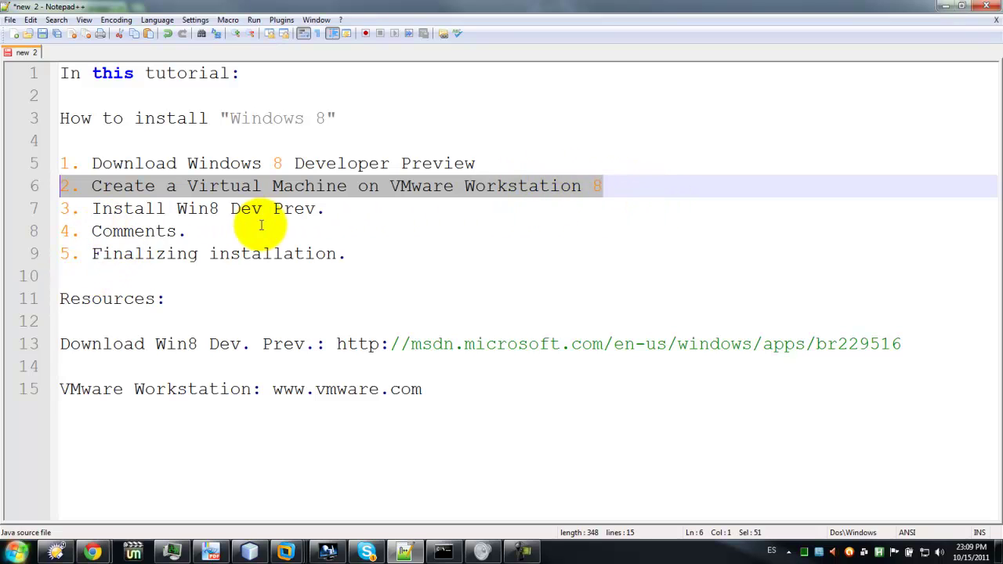
pyautogui.moveTo(336, 209); pyautogui.dragTo(18, 206)
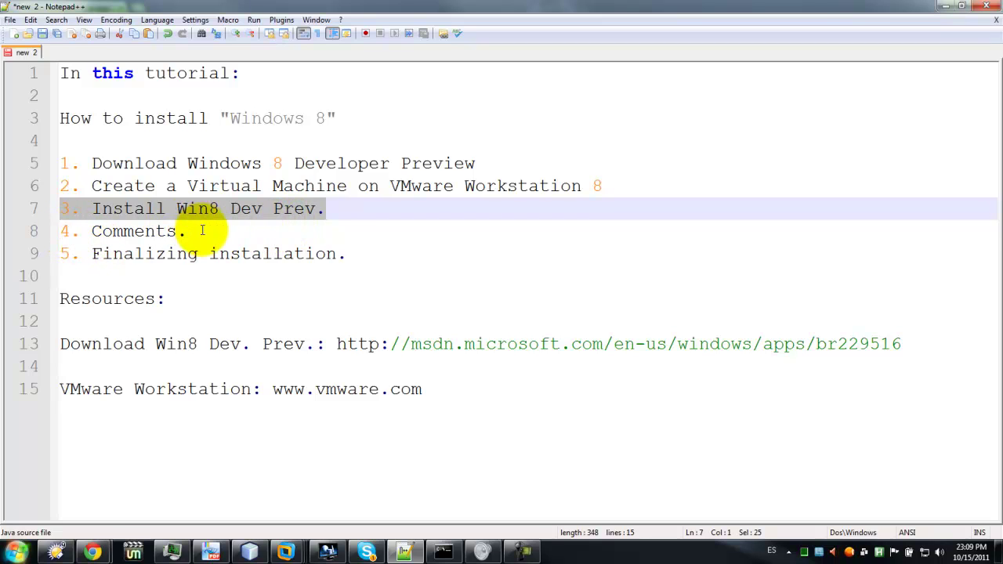
pyautogui.moveTo(199, 230); pyautogui.dragTo(60, 232)
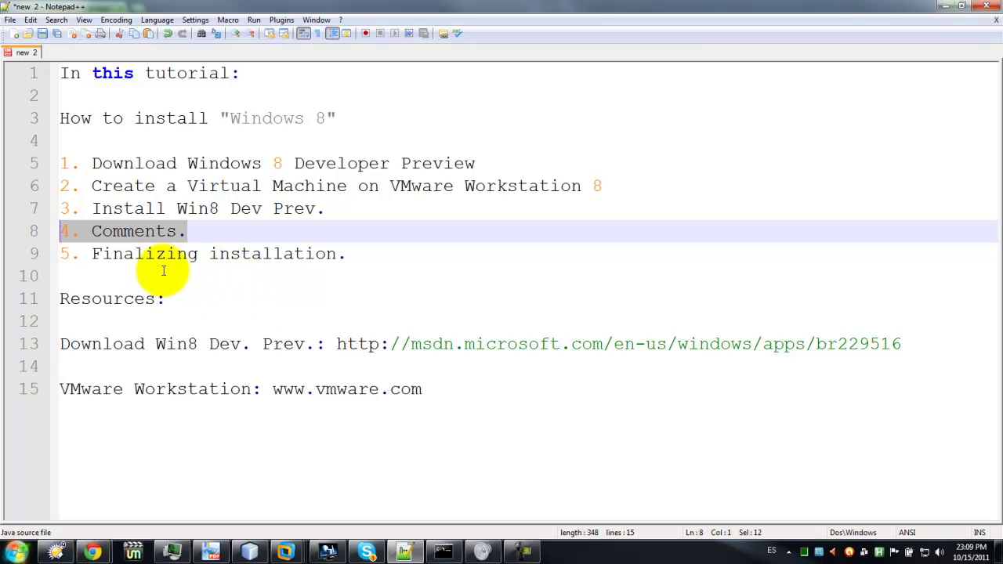
pyautogui.moveTo(346, 254); pyautogui.dragTo(47, 254)
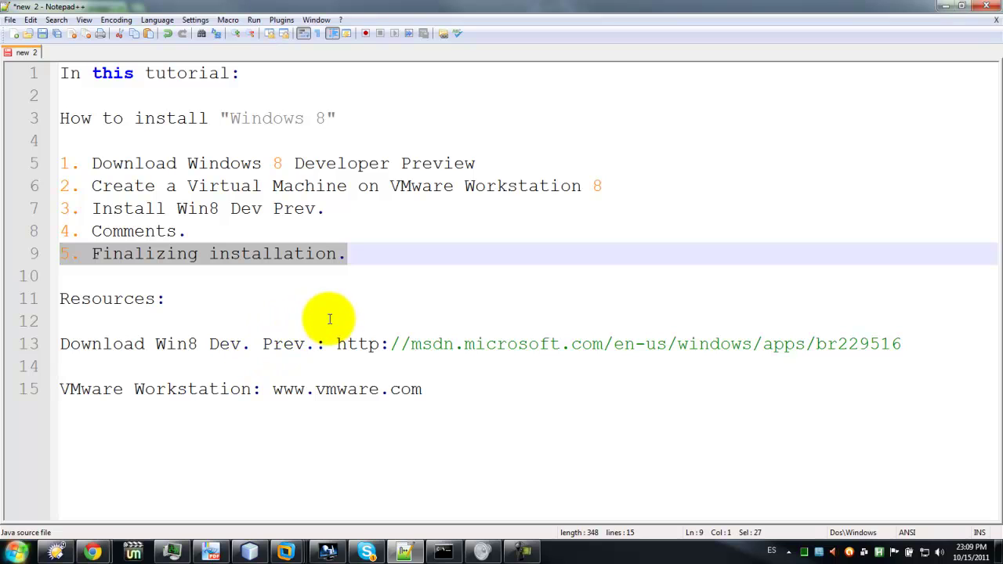
# Select the MSDN download URL and bring up the MSDN downloads page in Chrome.
pyautogui.click(335, 344)
pyautogui.moveTo(335, 345); pyautogui.dragTo(903, 343)
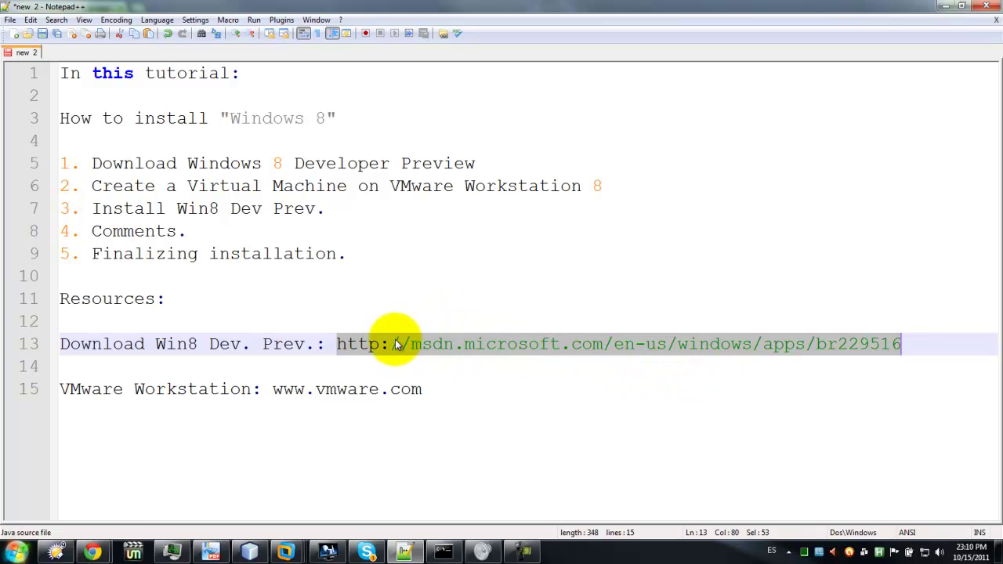
pyautogui.moveTo(93, 551)
pyautogui.click(198, 482)
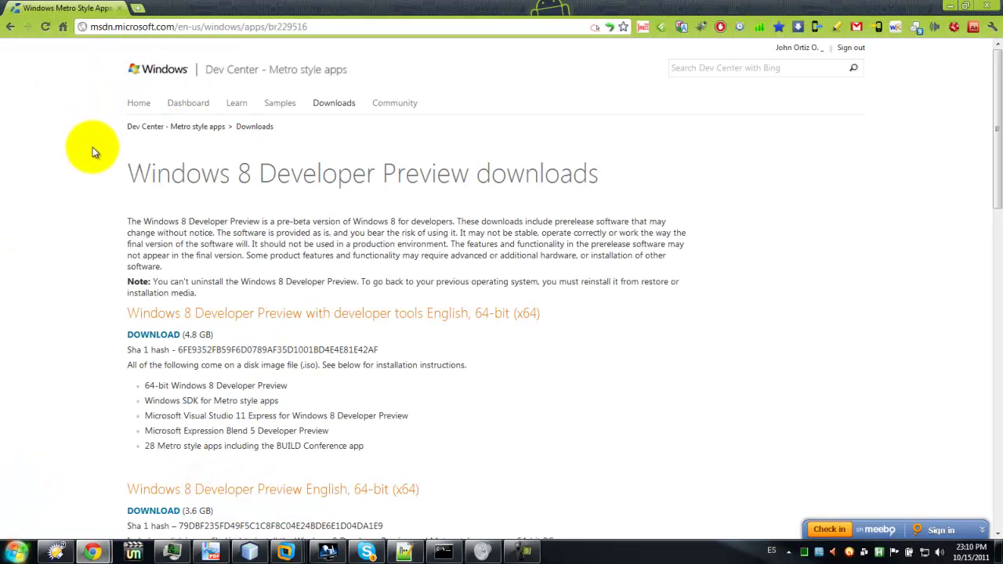
pyautogui.scroll(-3, 353, 224)
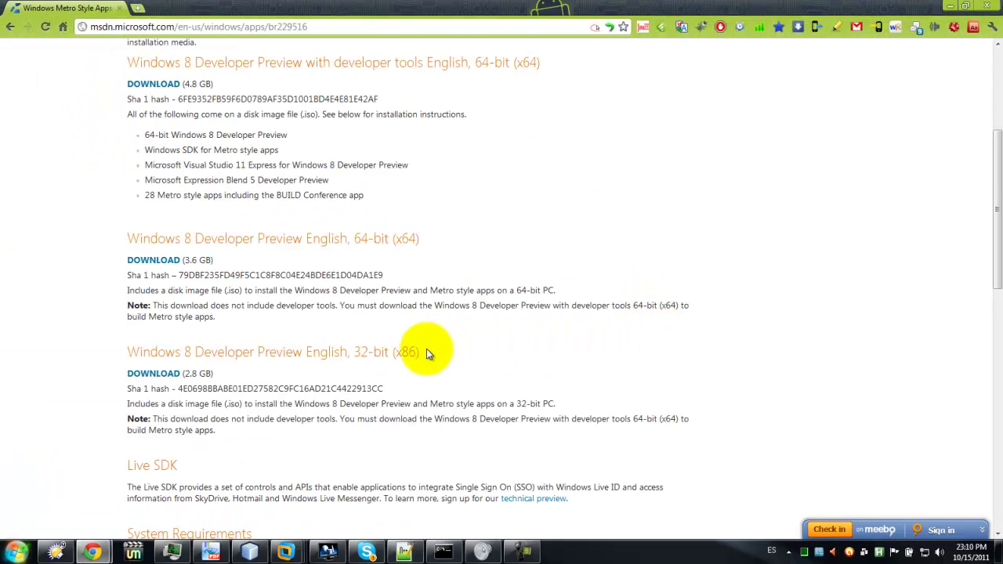
pyautogui.scroll(1, 474, 251)
pyautogui.scroll(2, 482, 290)
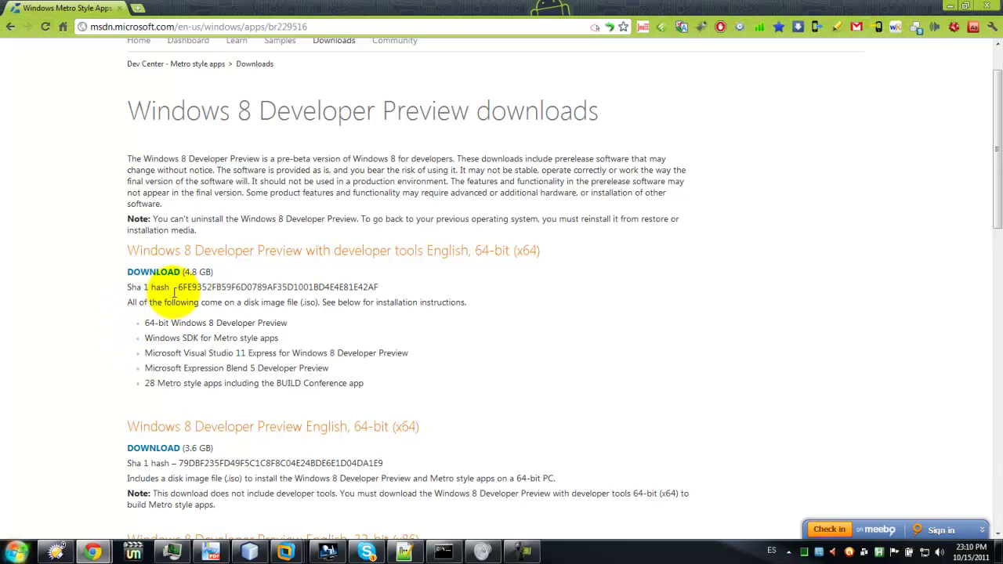
# Download the 64-bit Windows 8 Developer Preview with developer tools ISO, saving it to OS (C:).
pyautogui.click(156, 272)
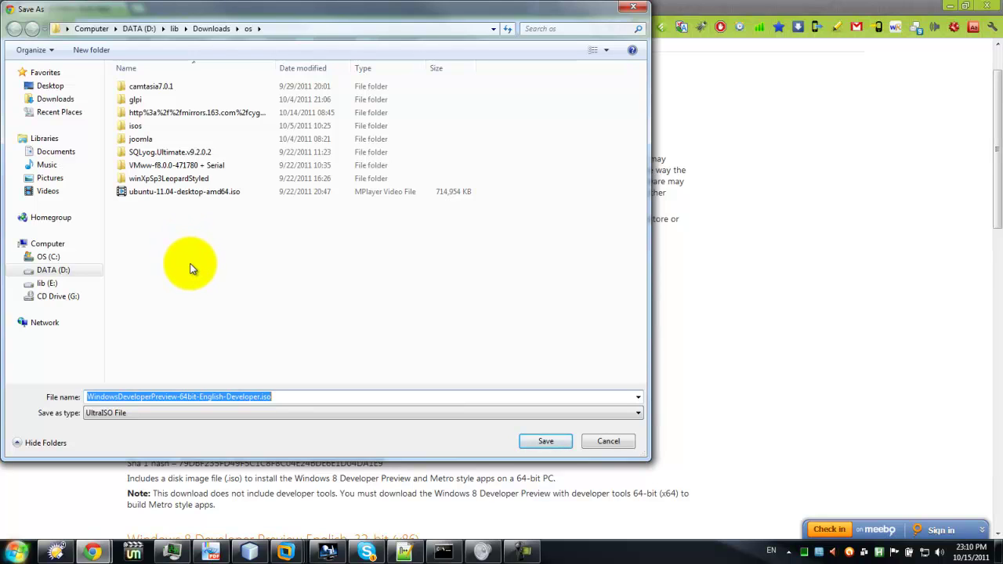
pyautogui.click(47, 257)
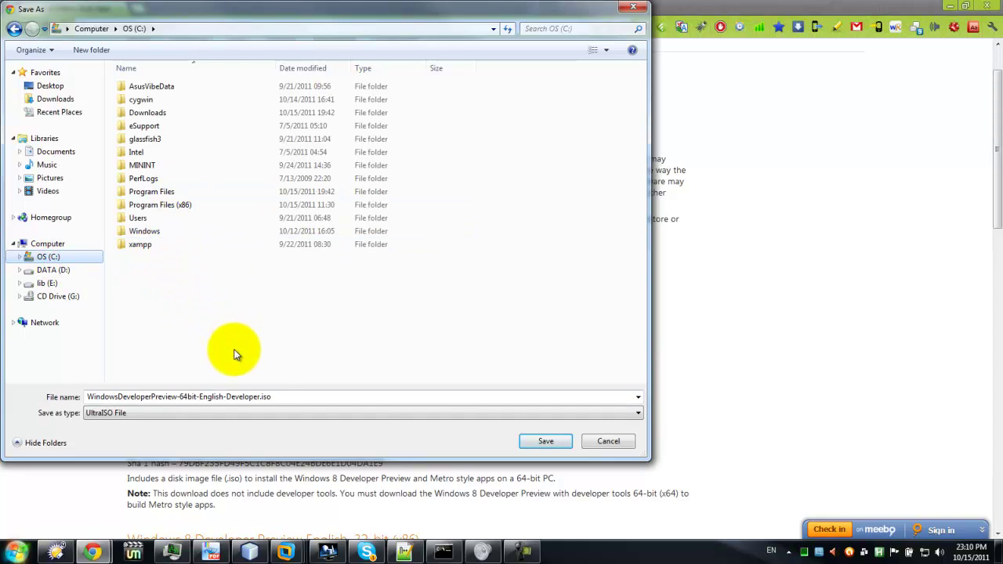
pyautogui.click(543, 442)
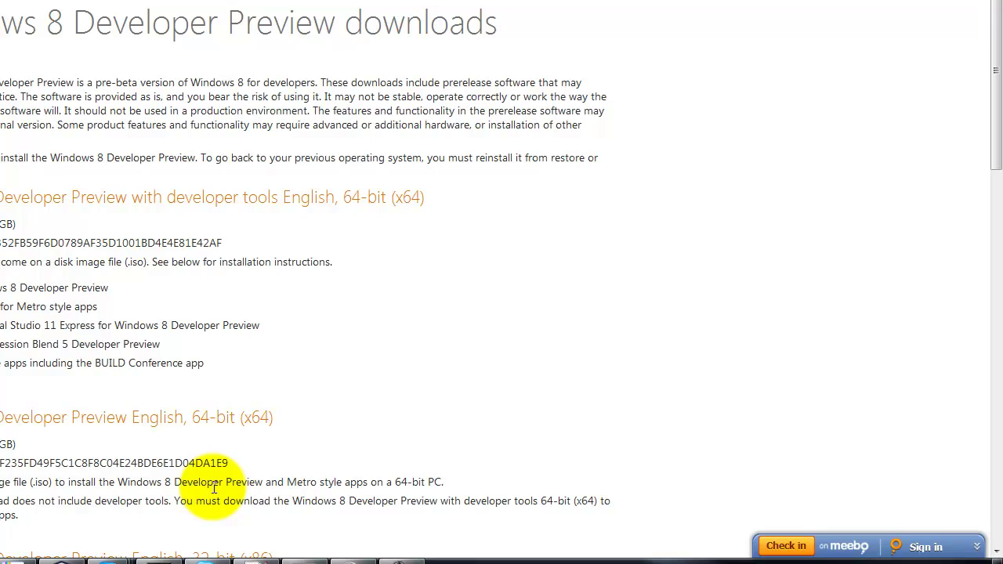
# Switch to VMware Workstation and choose File > New Virtual Machine.
pyautogui.moveTo(132, 542)
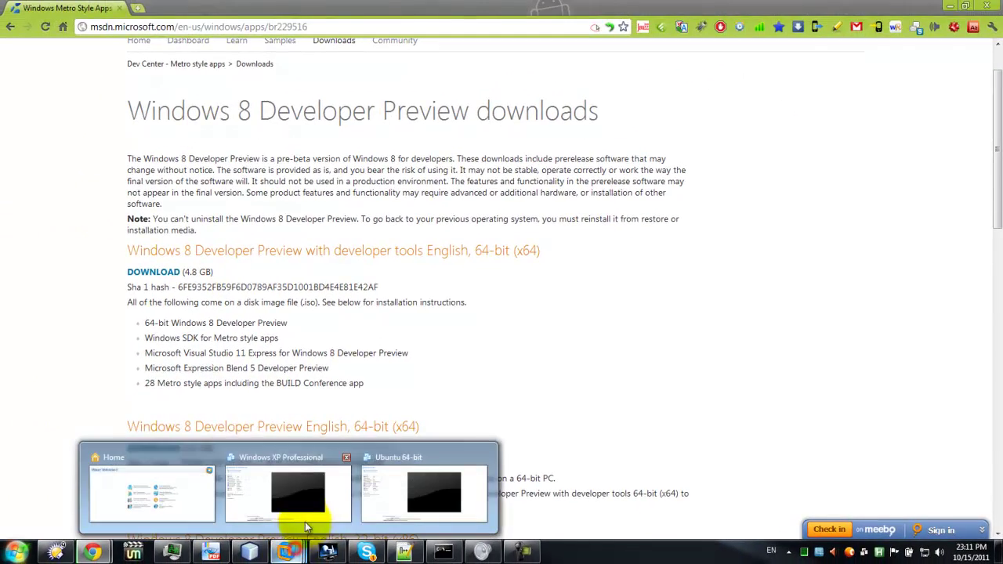
pyautogui.click(153, 486)
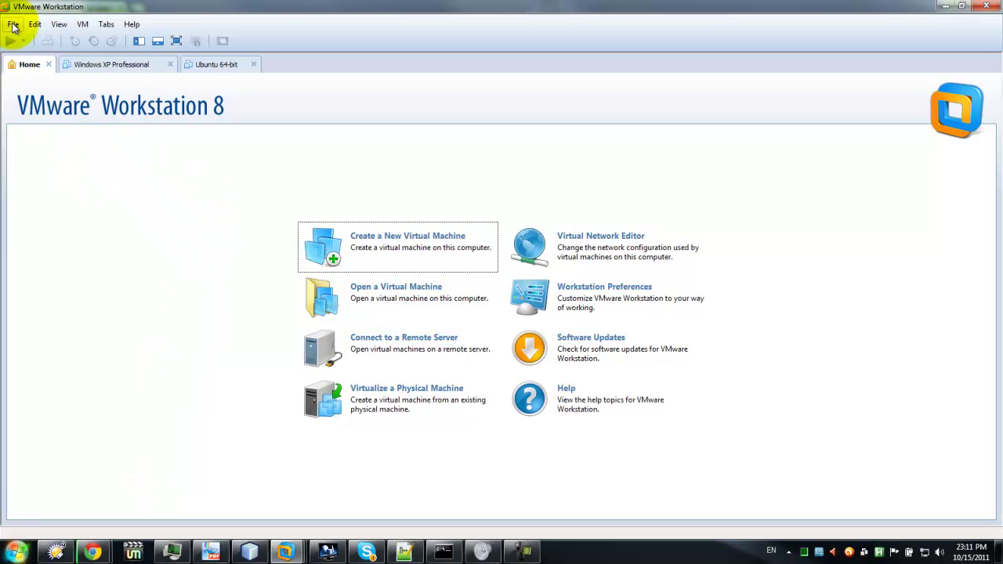
pyautogui.click(13, 25)
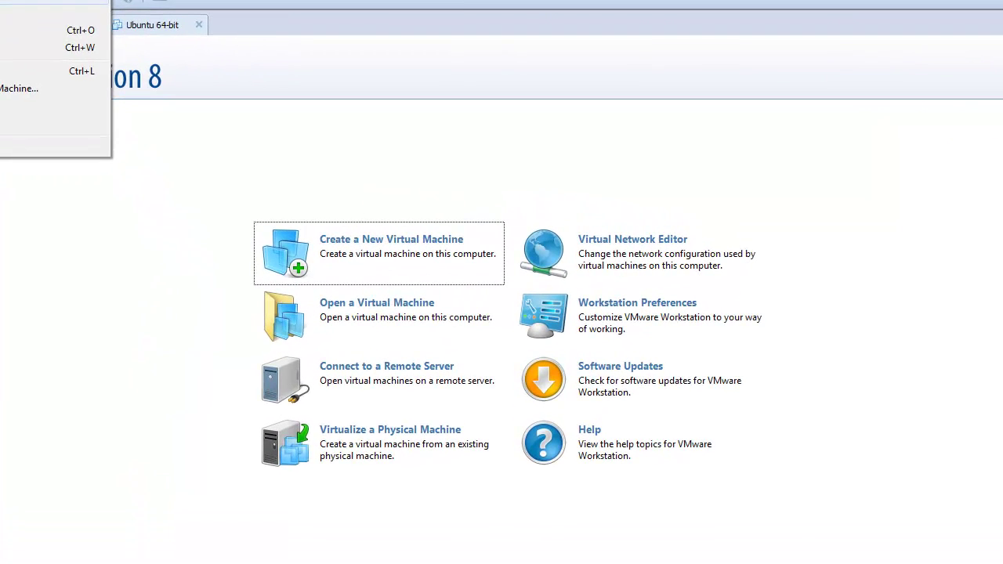
pyautogui.click(16, 1)
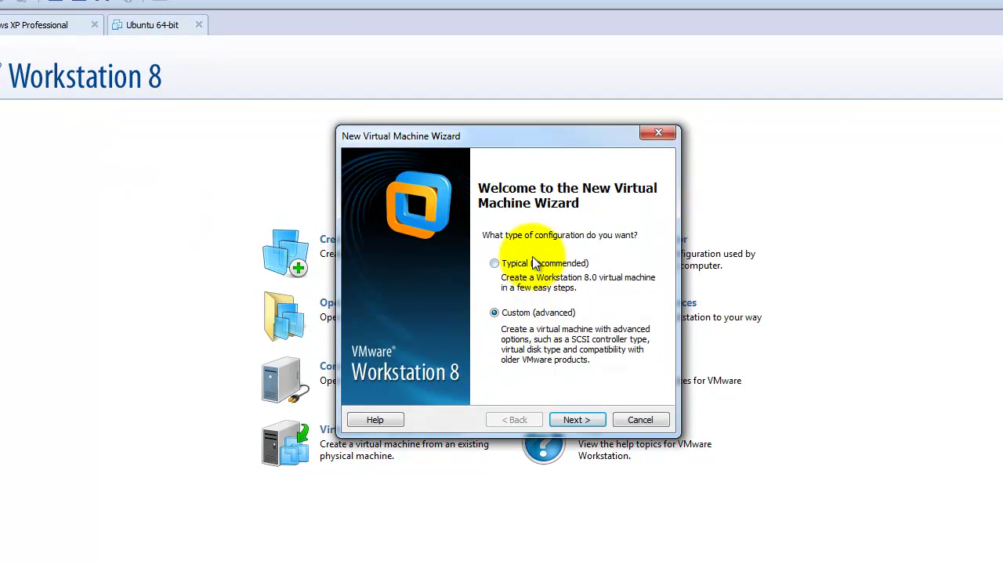
# Pick the Typical configuration and the installer disc image (iso) source, then browse for the ISO.
pyautogui.click(532, 259)
pyautogui.click(570, 421)
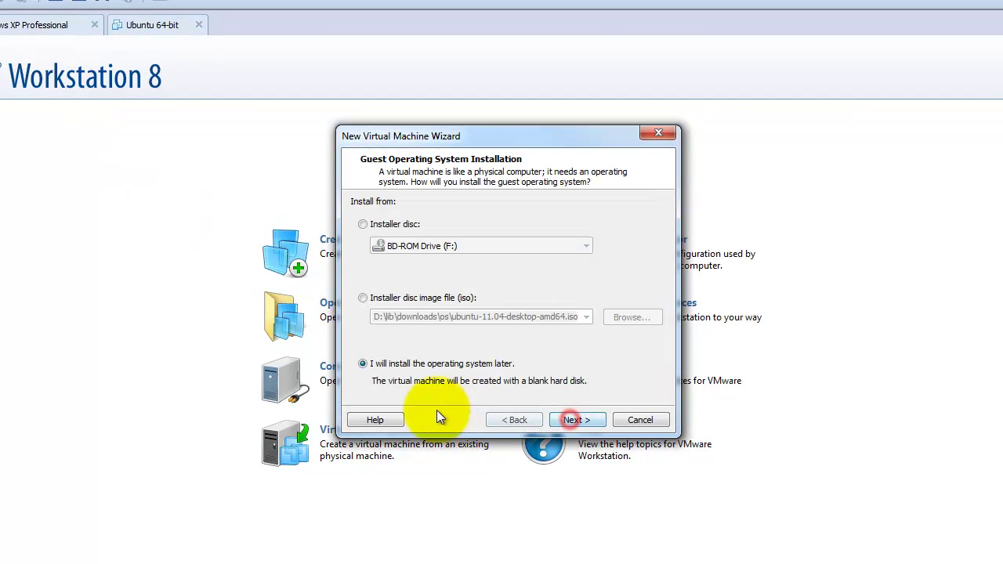
pyautogui.click(409, 302)
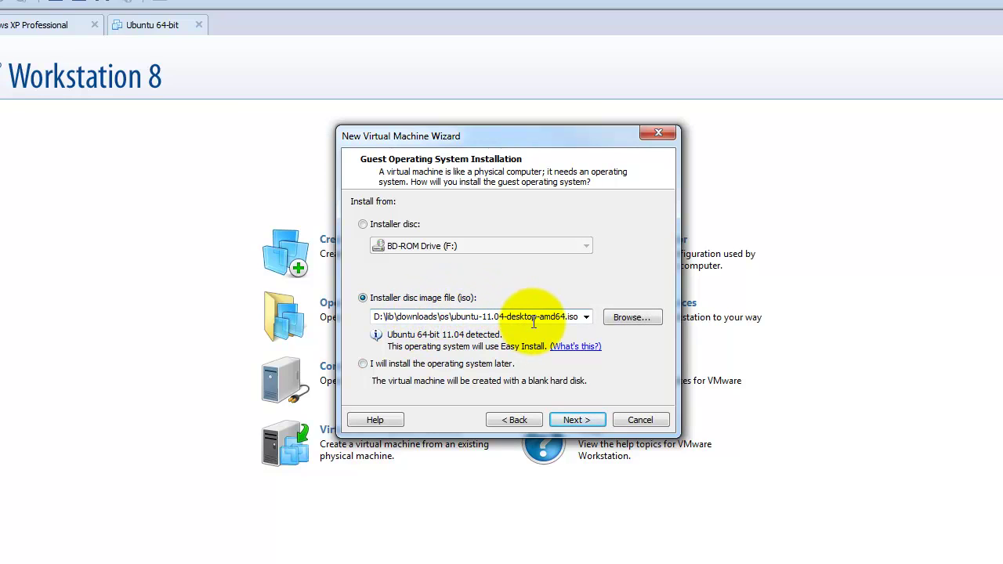
pyautogui.click(625, 320)
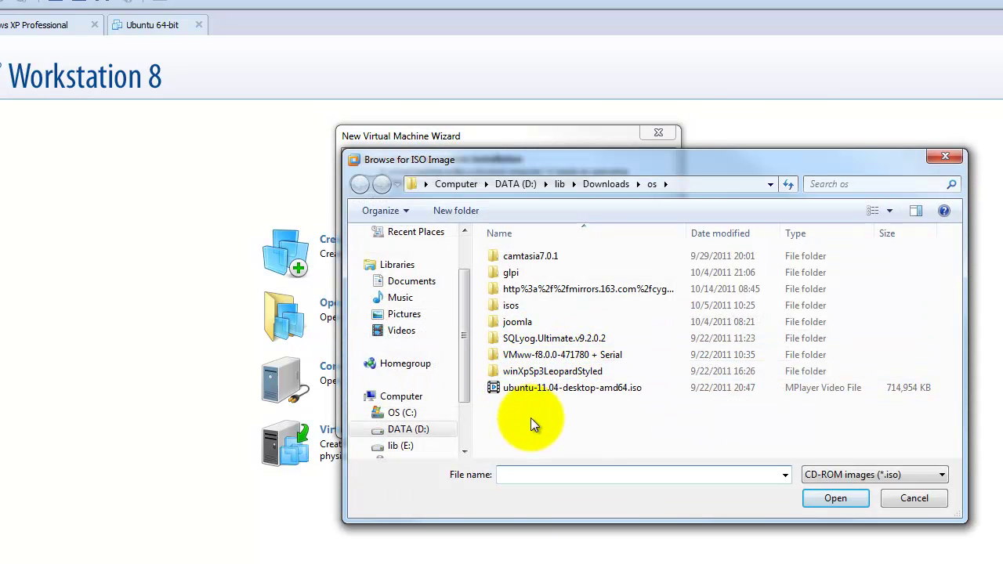
# Use WindowsDeveloperPreview-64bit-English-Developer.iso from C:\Downloads as the installer image.
pyautogui.click(395, 413)
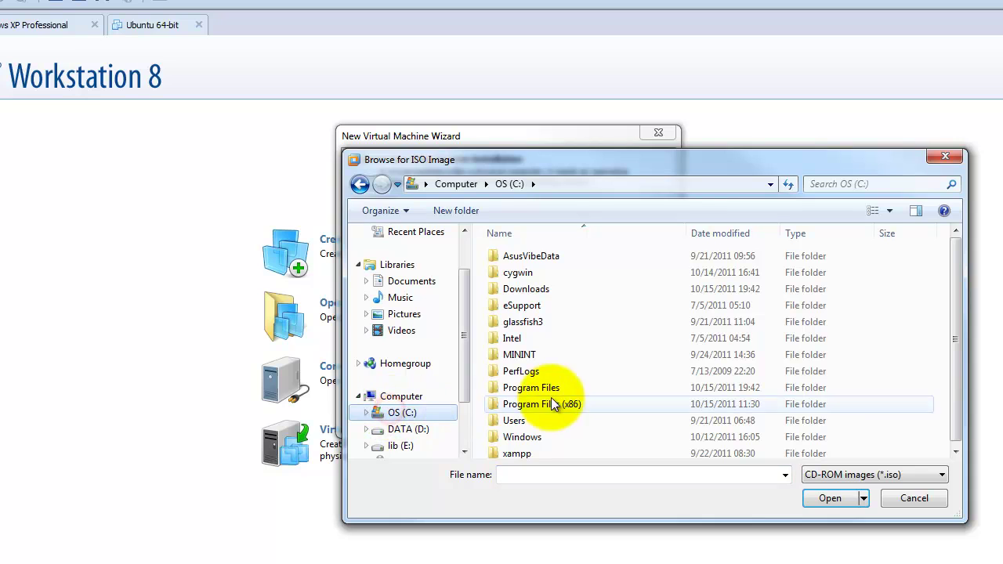
pyautogui.doubleClick(534, 290)
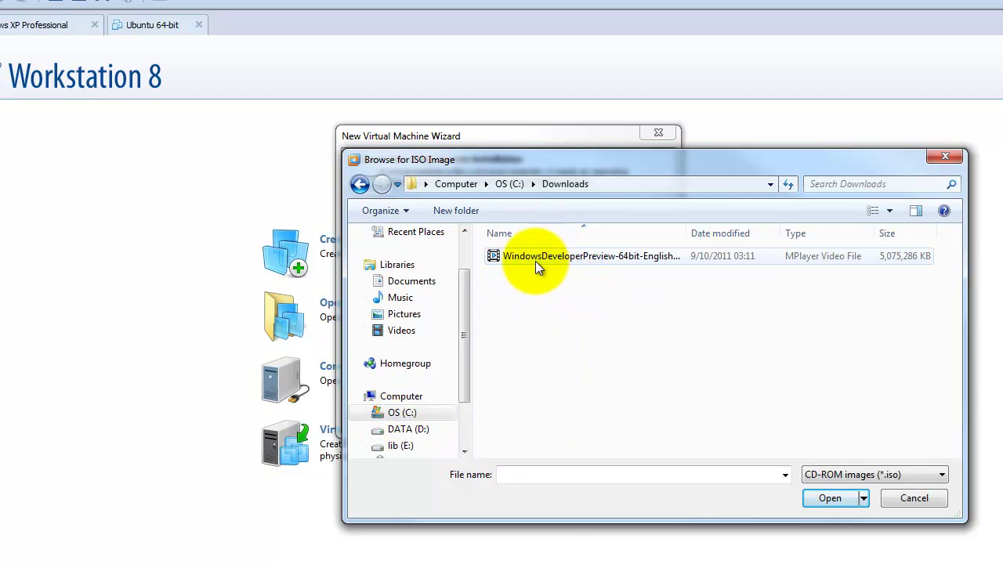
pyautogui.doubleClick(650, 258)
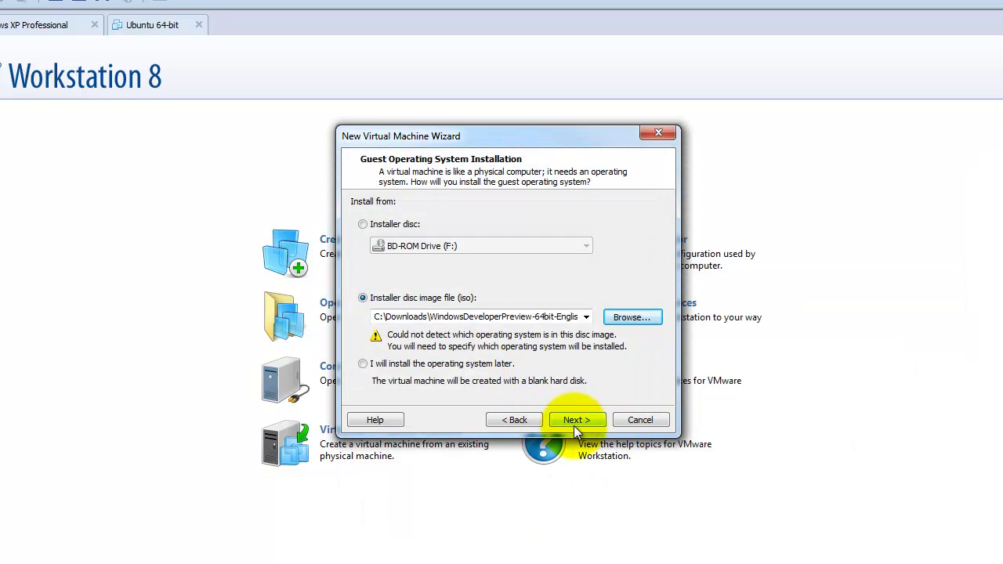
pyautogui.click(575, 420)
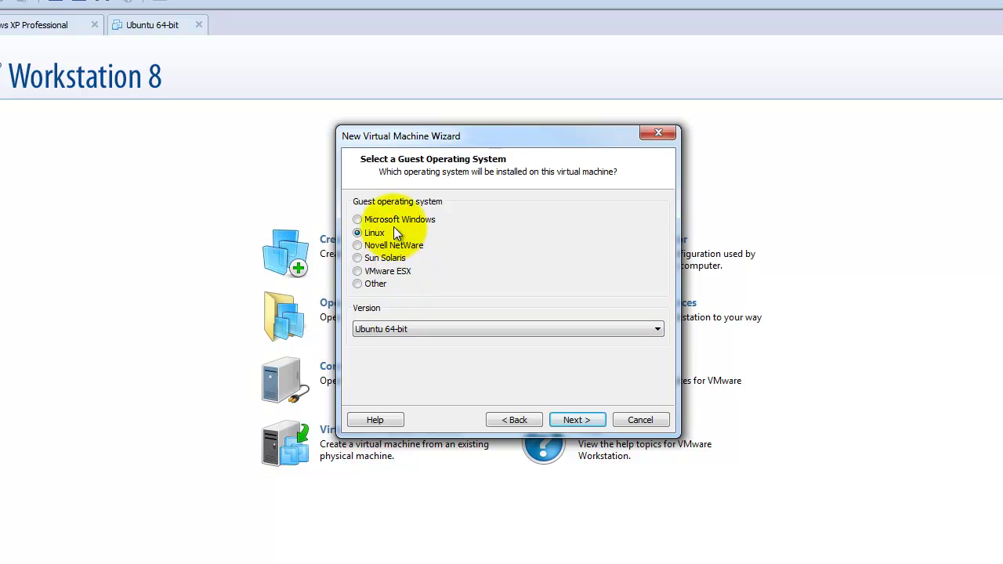
# Set the guest operating system to Microsoft Windows, version Windows 7 x64.
pyautogui.click(413, 220)
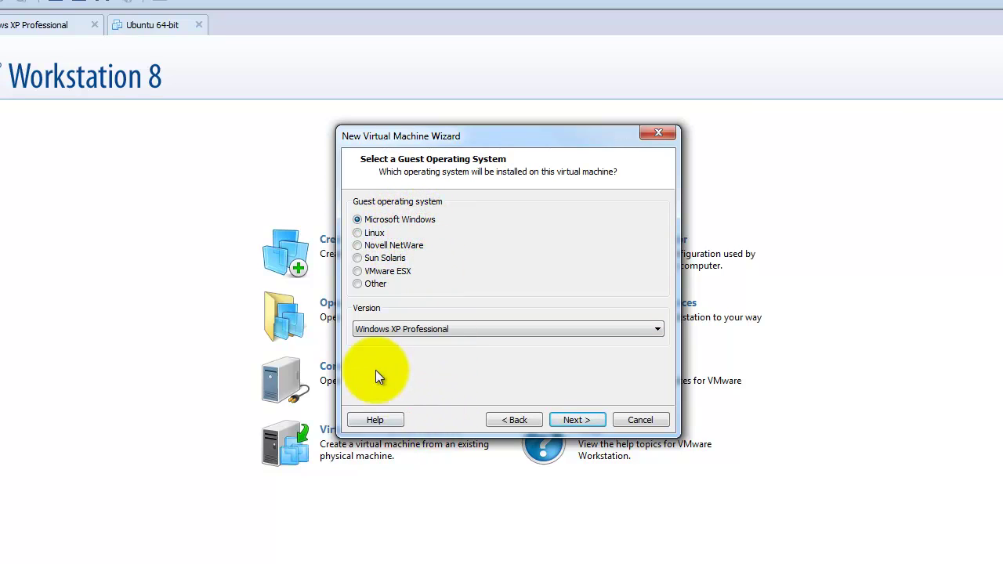
pyautogui.click(399, 334)
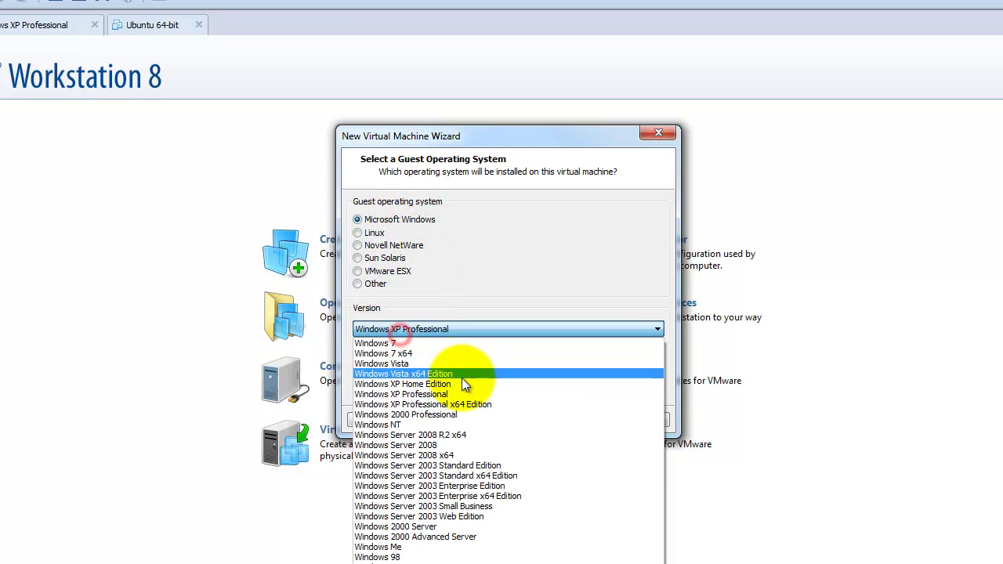
pyautogui.click(426, 353)
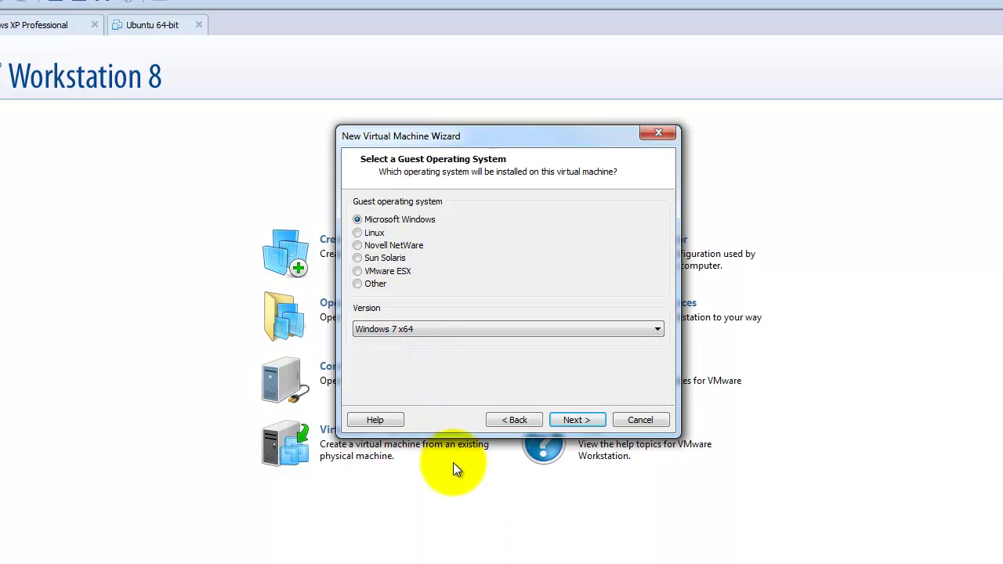
pyautogui.click(573, 419)
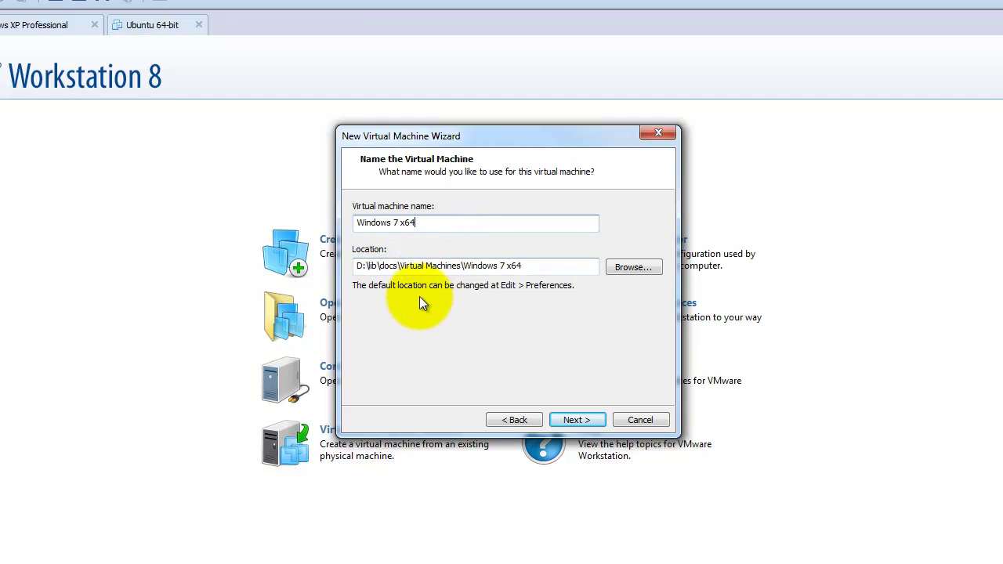
# Rename the virtual machine from 'Windows 7 x64' to 'Windows 8 Dev Preview'.
pyautogui.moveTo(436, 223); pyautogui.dragTo(355, 224)
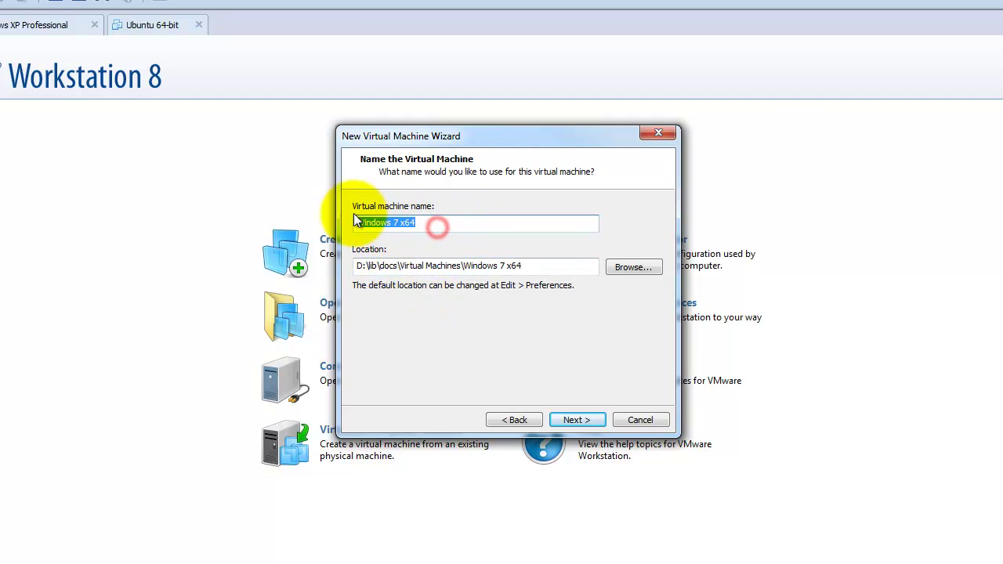
pyautogui.click(478, 225)
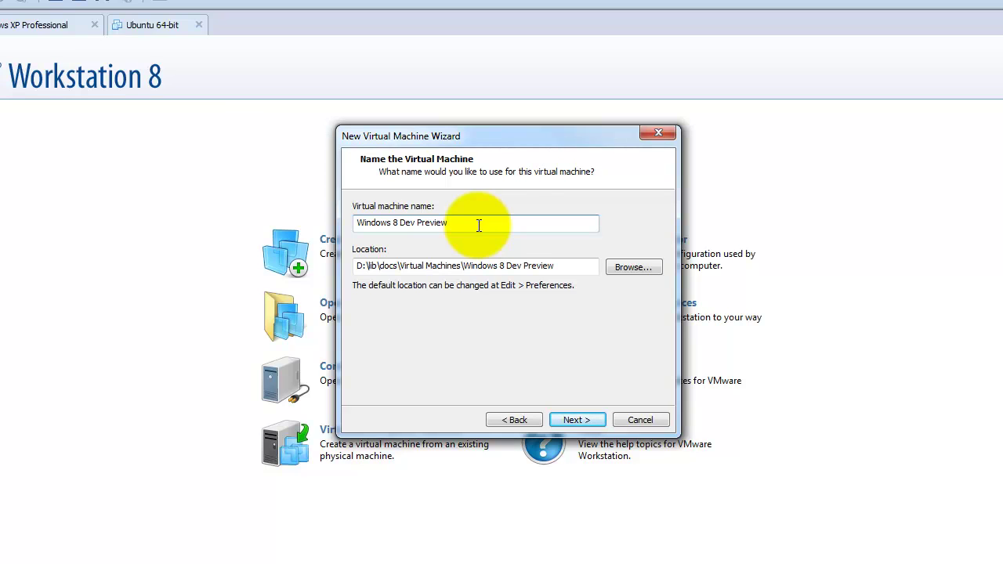
pyautogui.click(587, 415)
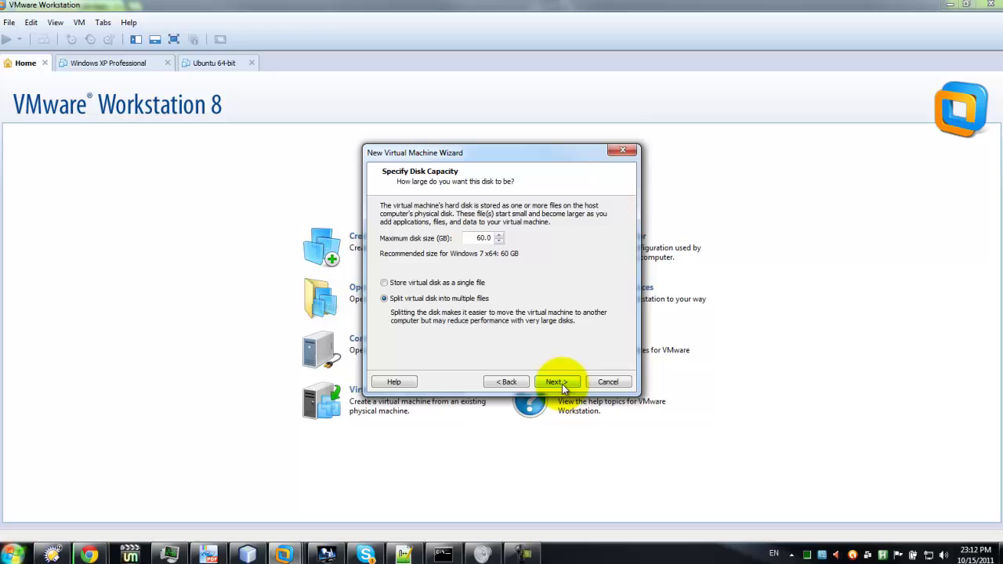
# Keep the 60 GB disk split into multiple files and finish the wizard.
pyautogui.click(582, 422)
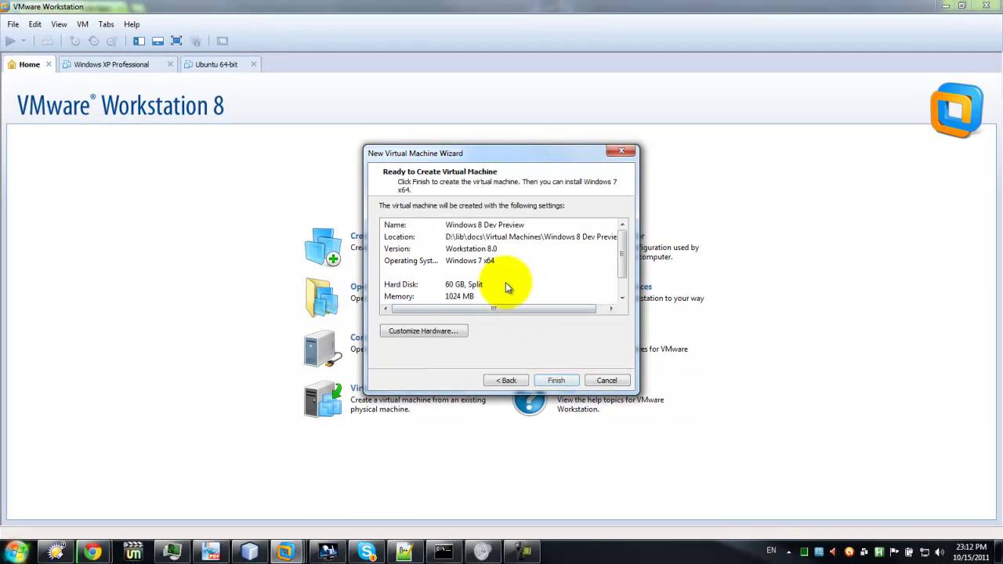
pyautogui.click(555, 381)
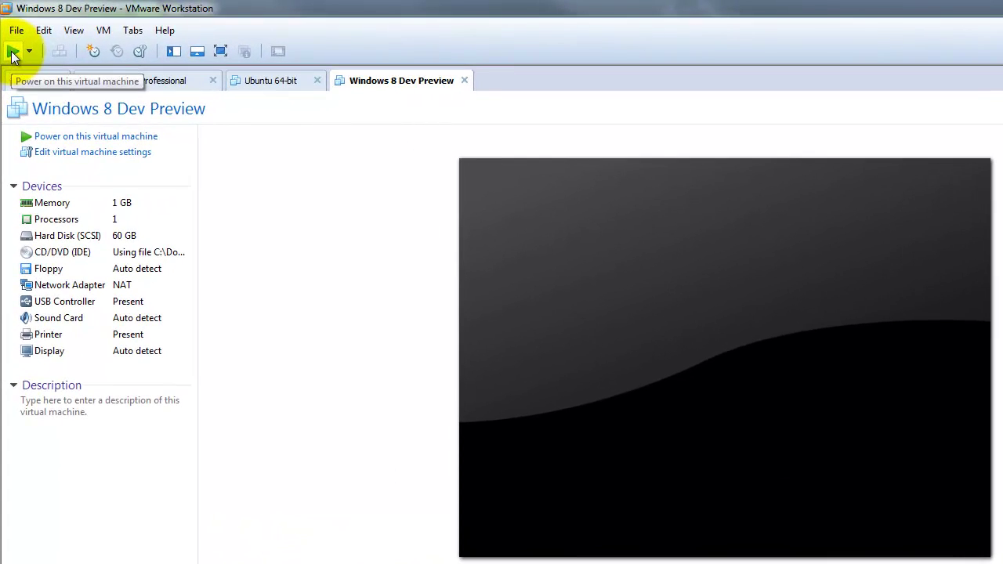
# Power on the VM, dismiss the installation hint, and release input with Ctrl+Alt.
pyautogui.click(10, 40)
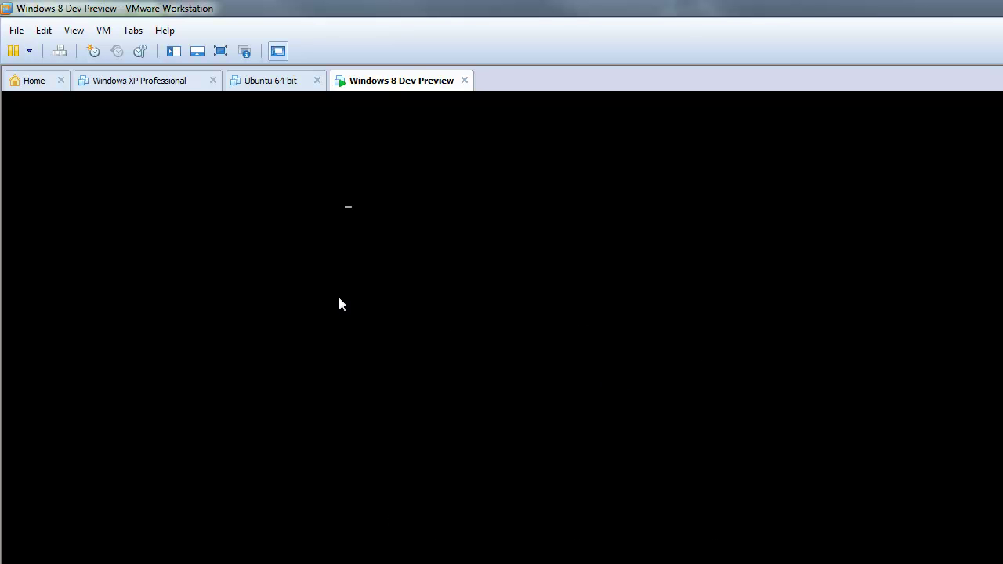
pyautogui.click(523, 341)
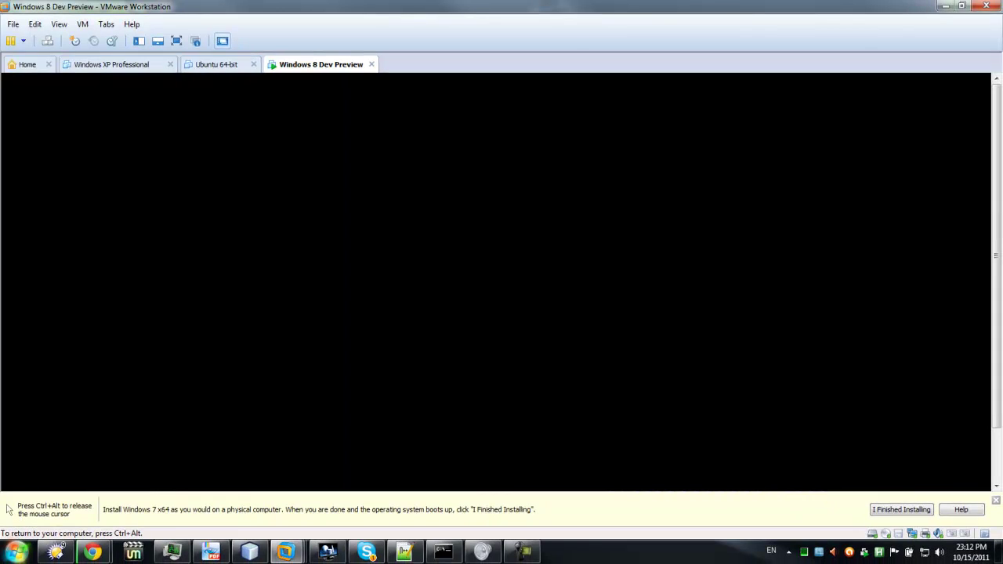
pyautogui.click(924, 509)
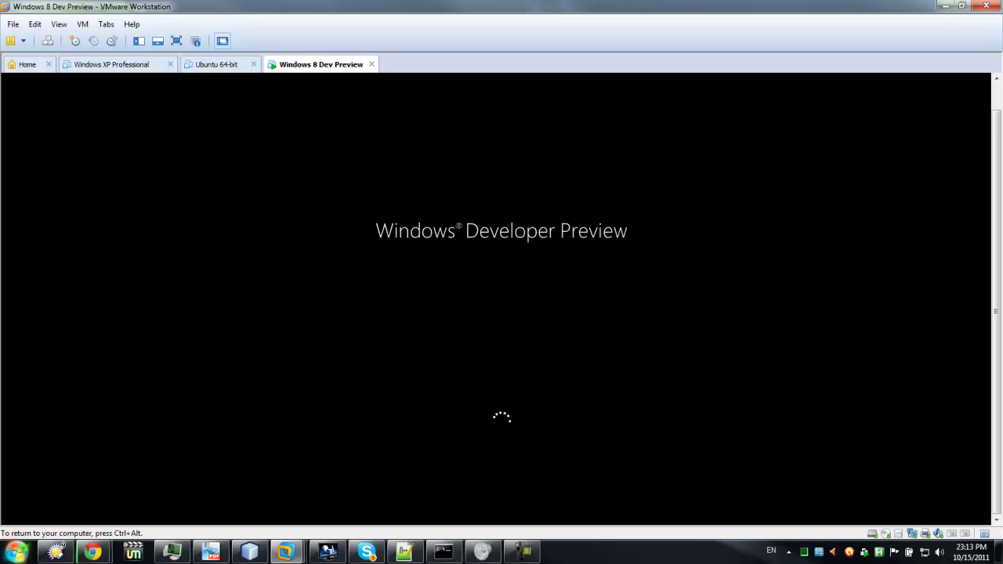
pyautogui.hotkey('ctrl', 'alt')
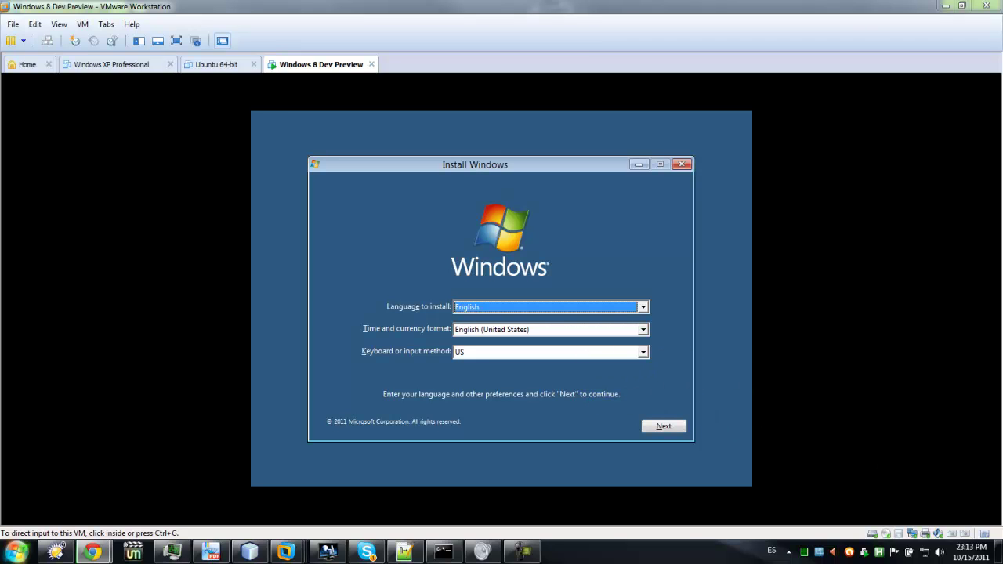
# Accept the English language defaults and choose Install now in Windows Setup.
pyautogui.click(459, 196)
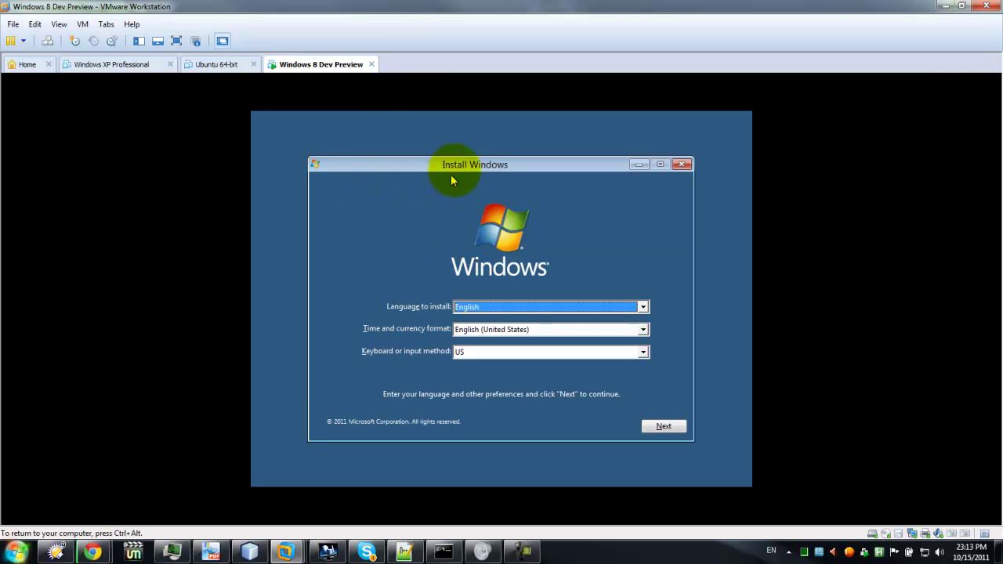
pyautogui.moveTo(470, 168)
pyautogui.mouseDown()
pyautogui.moveTo(441, 157)
pyautogui.moveTo(462, 151)
pyautogui.mouseUp()
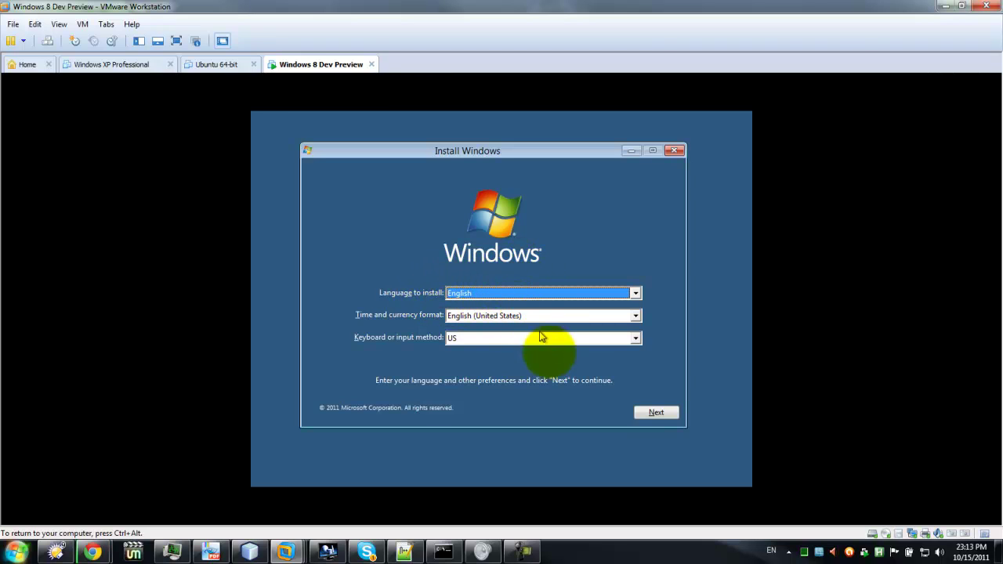
pyautogui.click(650, 412)
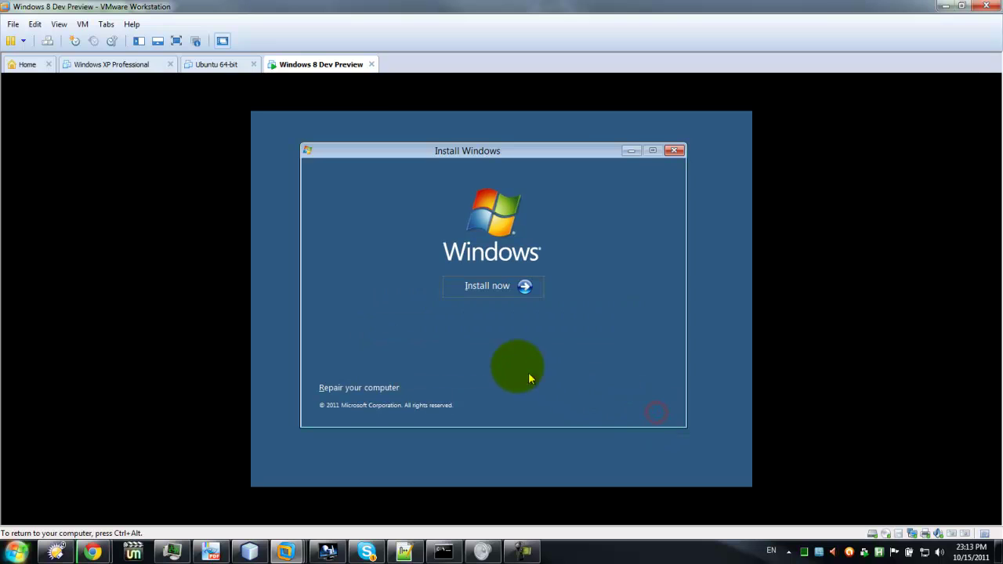
pyautogui.click(485, 286)
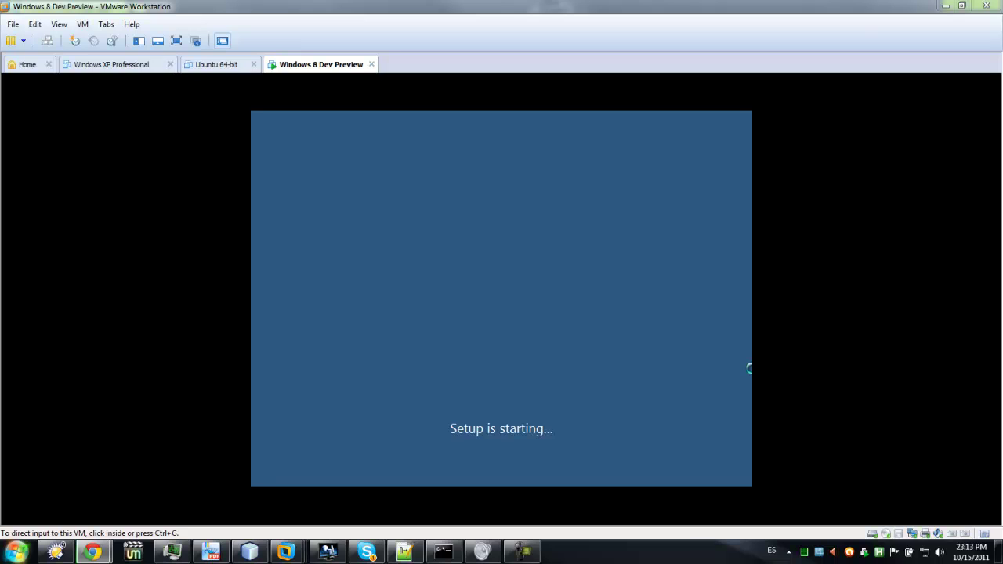
# Accept the Windows license terms and choose a custom clean installation.
pyautogui.click(649, 284)
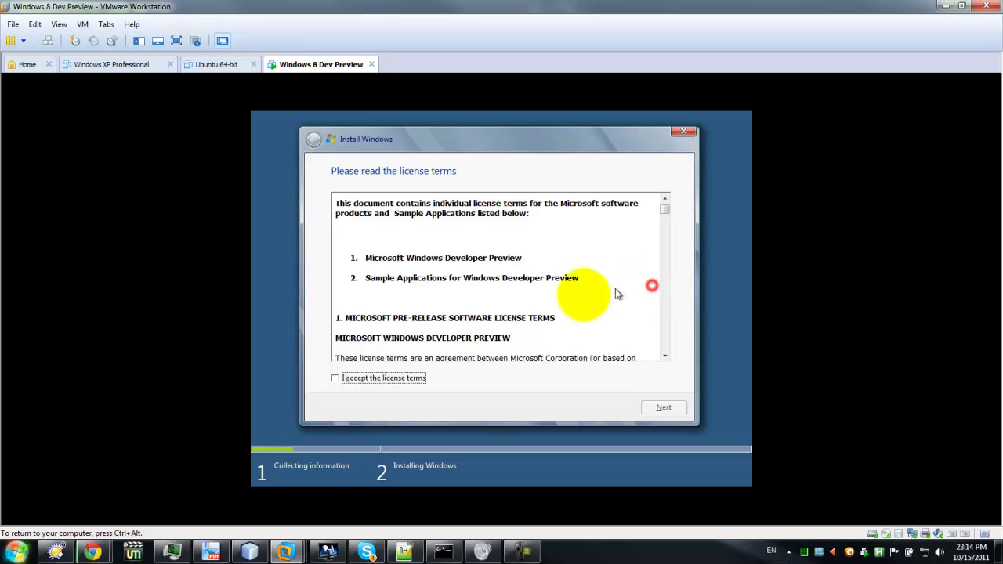
pyautogui.click(343, 378)
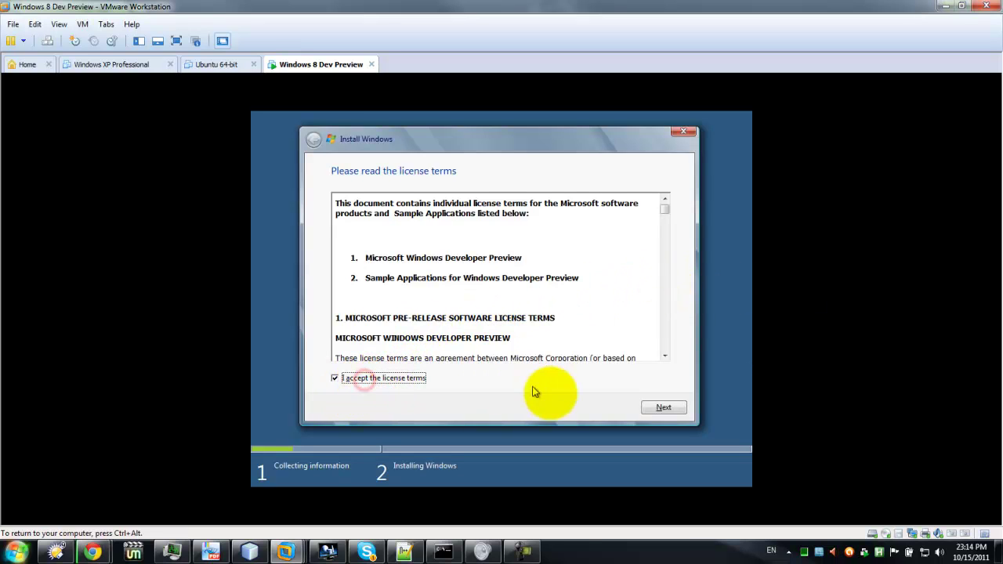
pyautogui.click(665, 409)
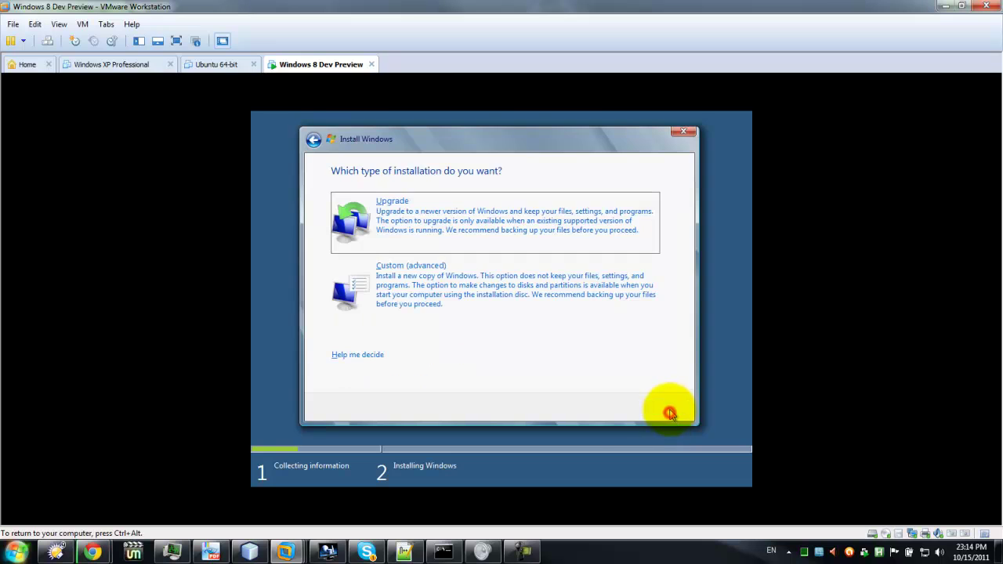
pyautogui.click(387, 287)
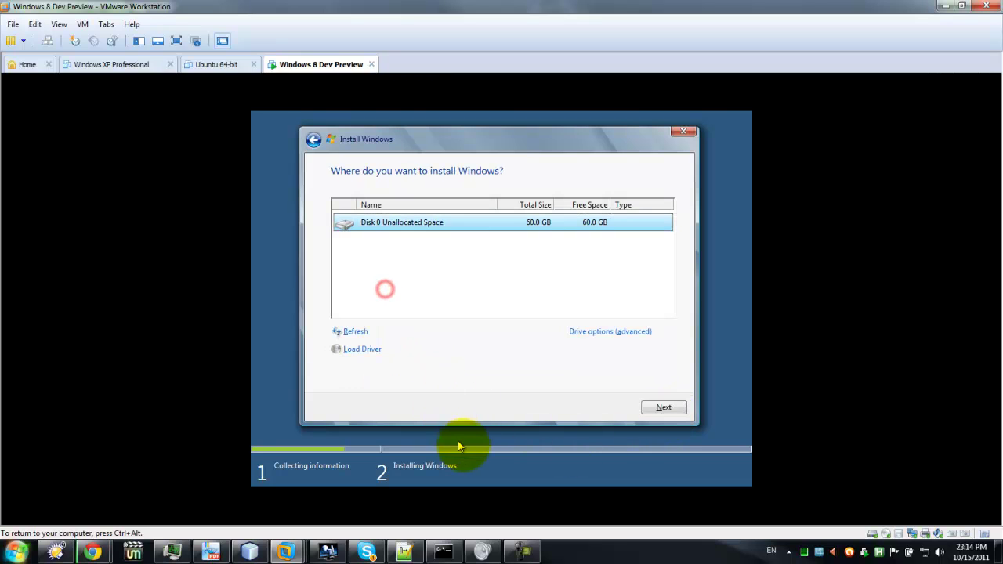
# Create a new partition on Disk 0's unallocated space, then install Windows to Disk 0 Partition 2.
pyautogui.click(483, 220)
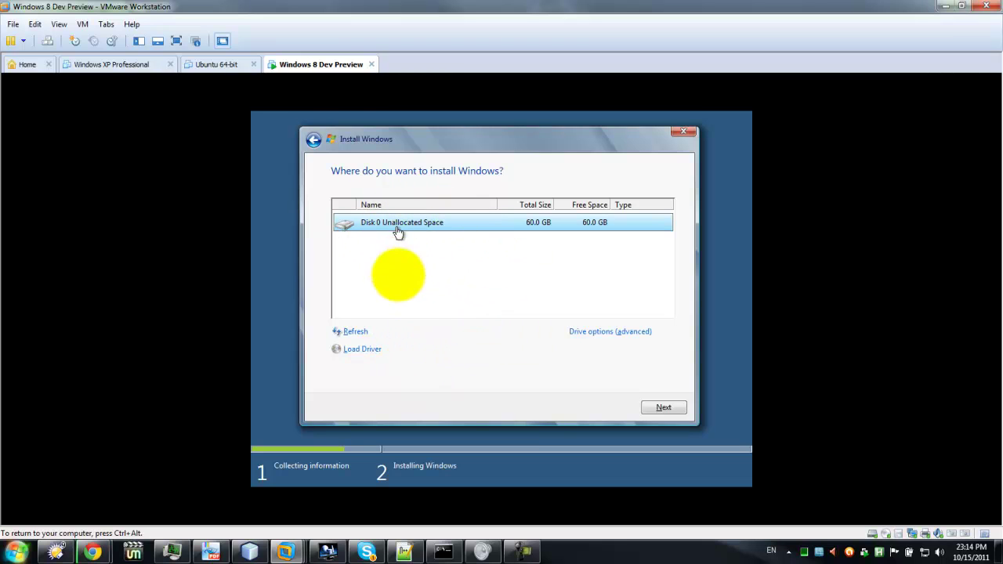
pyautogui.click(606, 333)
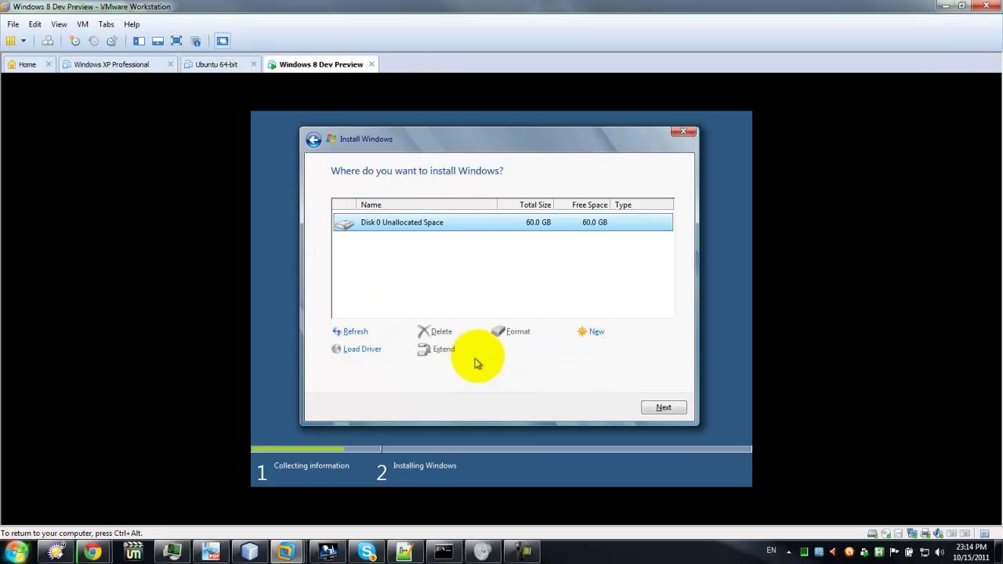
pyautogui.click(600, 333)
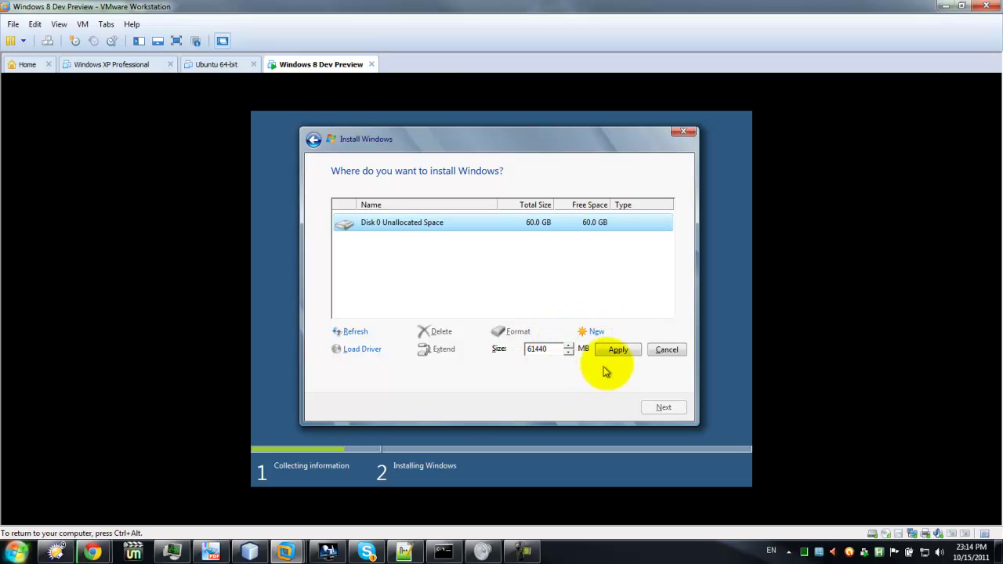
pyautogui.click(620, 350)
pyautogui.click(586, 351)
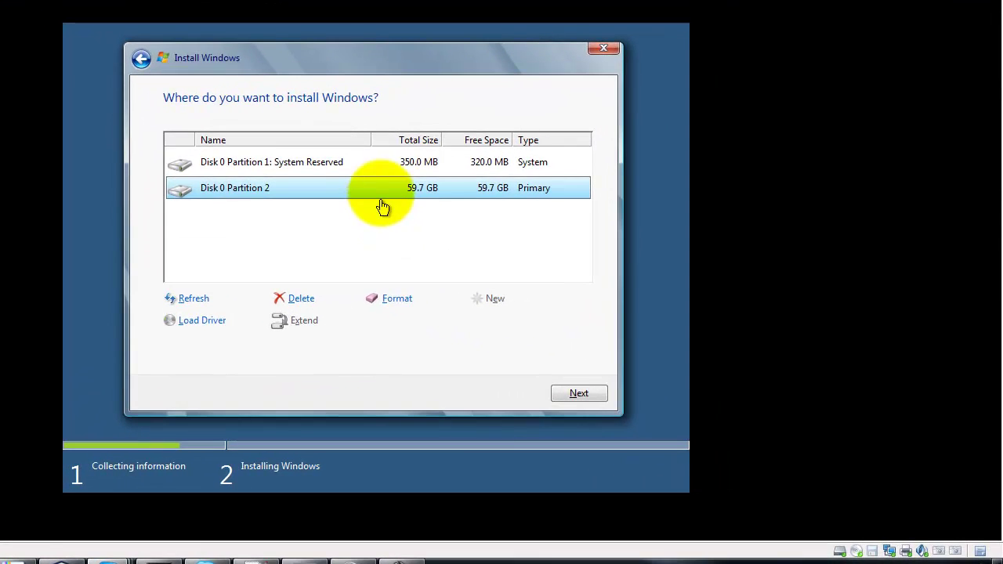
pyautogui.click(428, 197)
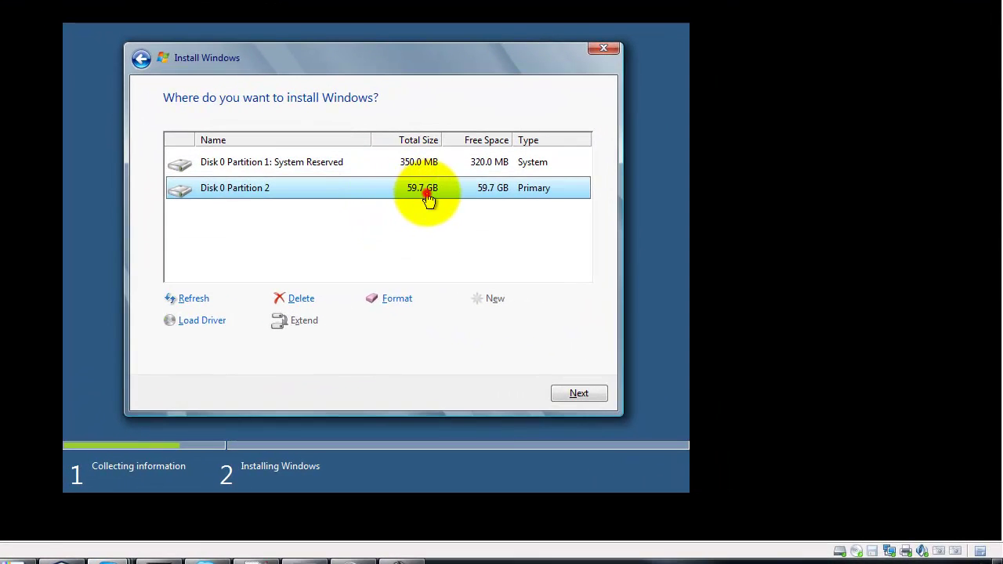
pyautogui.click(571, 392)
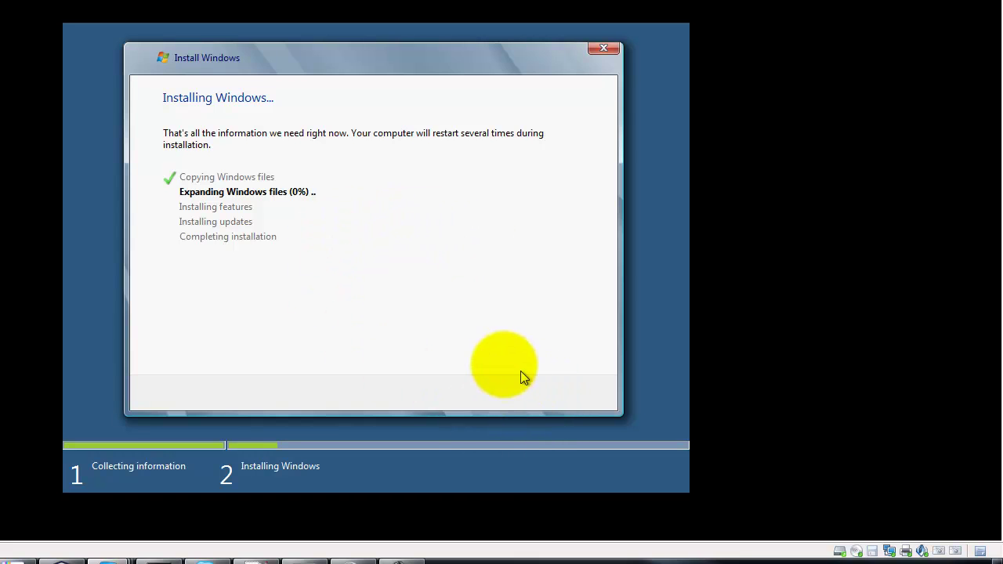
# Let Setup copy its files, then switch the virtual machine to full-screen view.
pyautogui.click(600, 294)
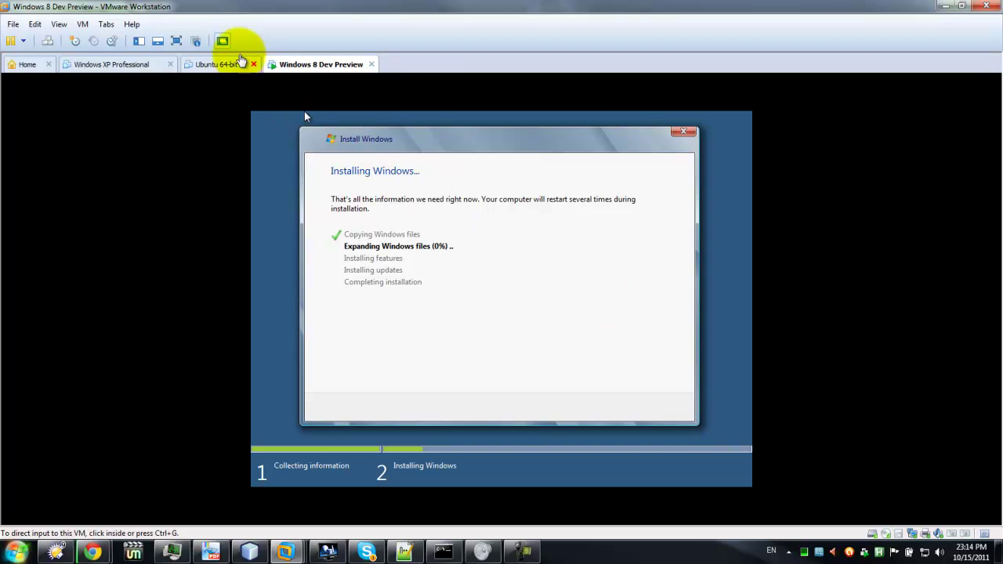
pyautogui.click(177, 41)
# Release keyboard and mouse from the VM with Ctrl+Alt and wait for installation to progress.
pyautogui.hotkey('ctrl', 'alt')
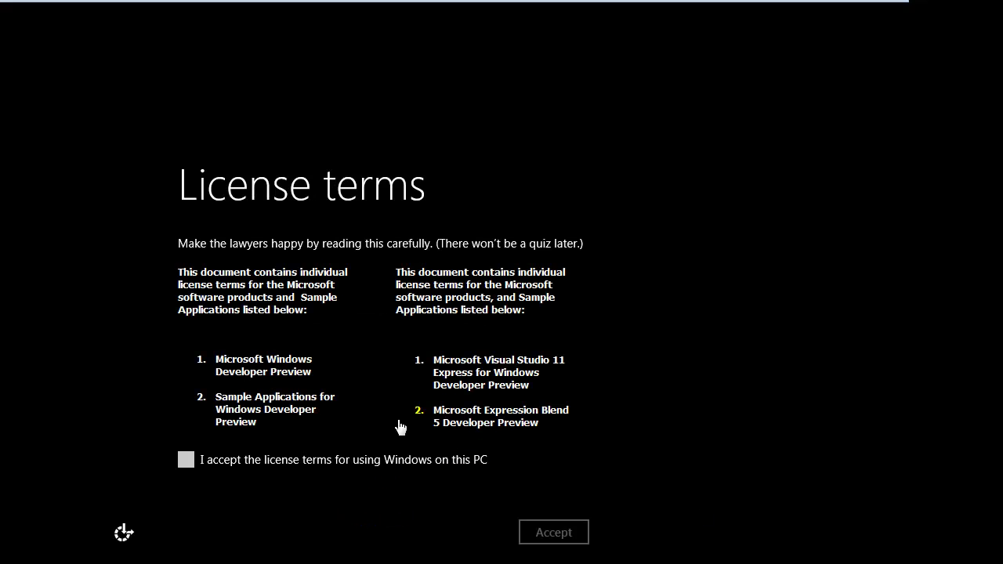
# Tick 'I accept the license terms' inside the VM and confirm with Accept.
pyautogui.click(92, 271)
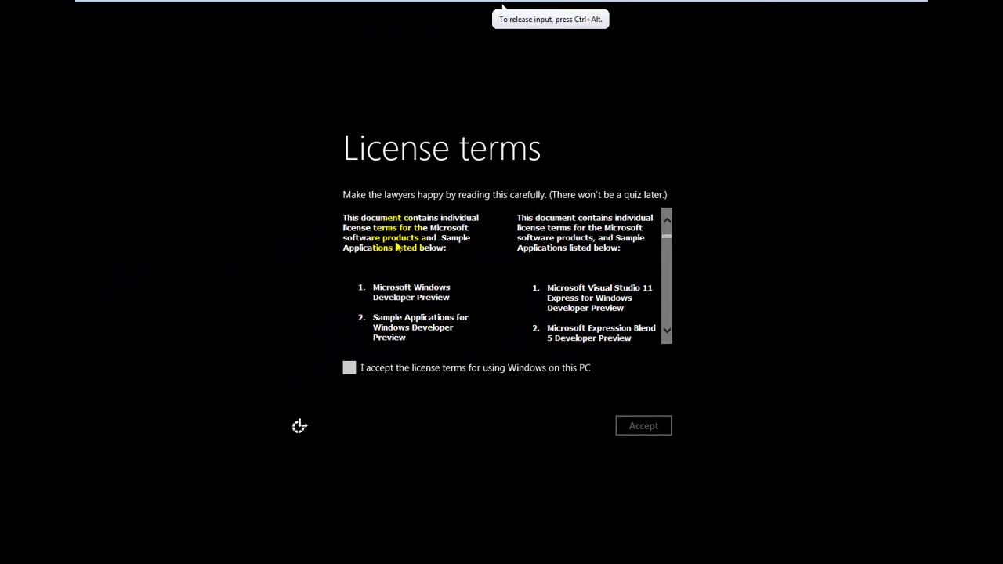
pyautogui.click(349, 368)
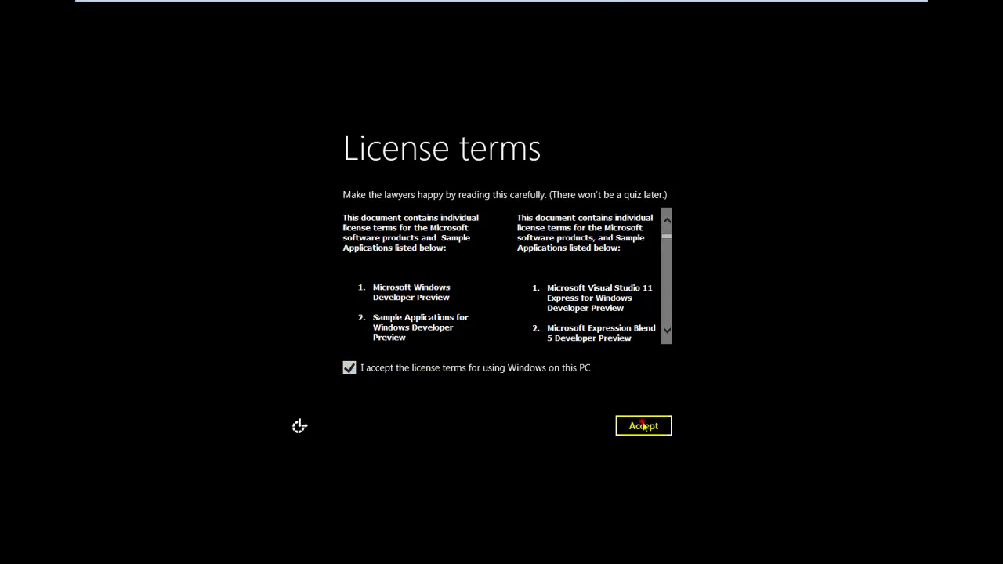
pyautogui.click(651, 424)
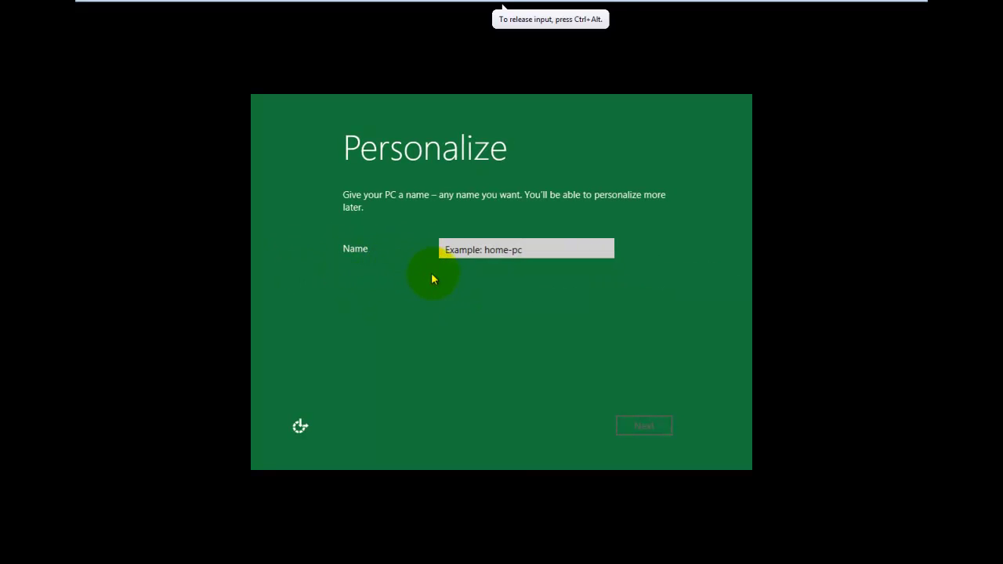
# Type a PC name in the Name box on the Personalize page and continue.
pyautogui.click(474, 249)
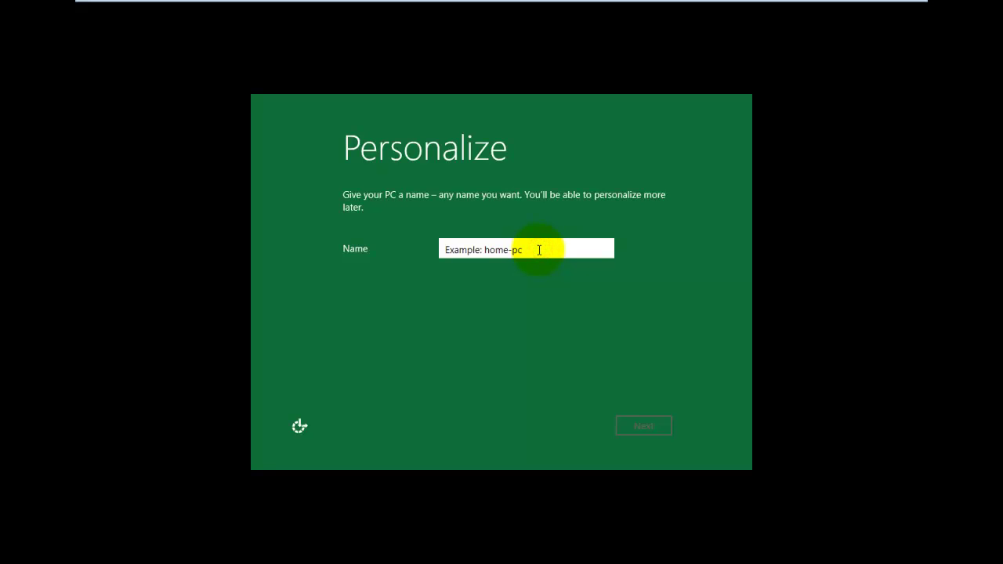
pyautogui.write('johno')
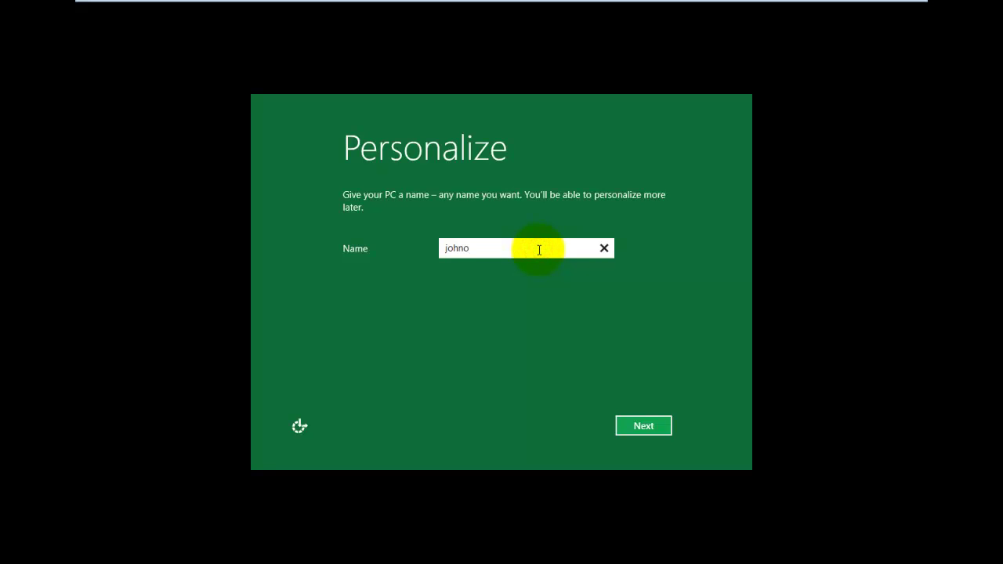
pyautogui.write('o')
pyautogui.click(619, 425)
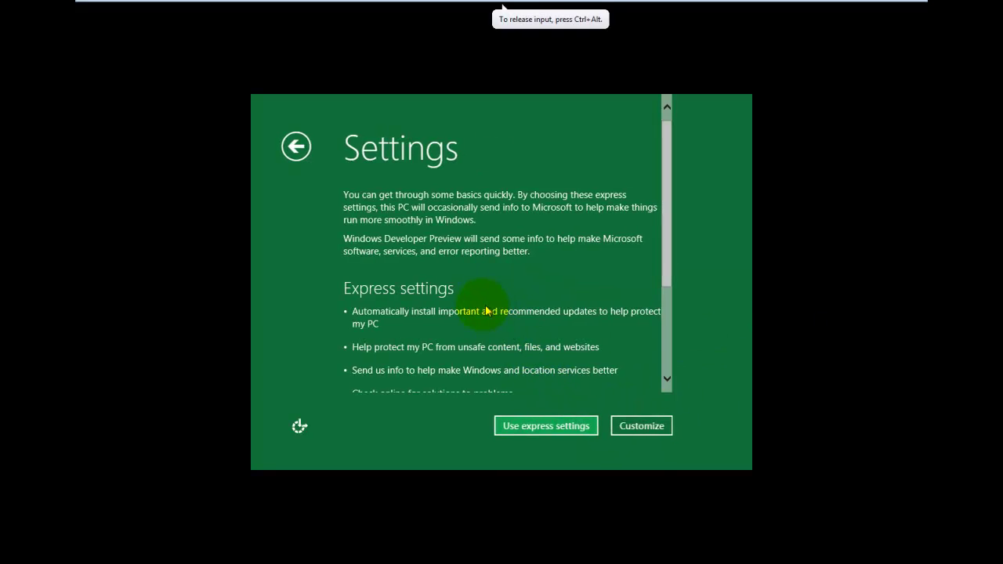
# Choose 'Use express settings' and select the Email address field on the Log on page.
pyautogui.click(664, 275)
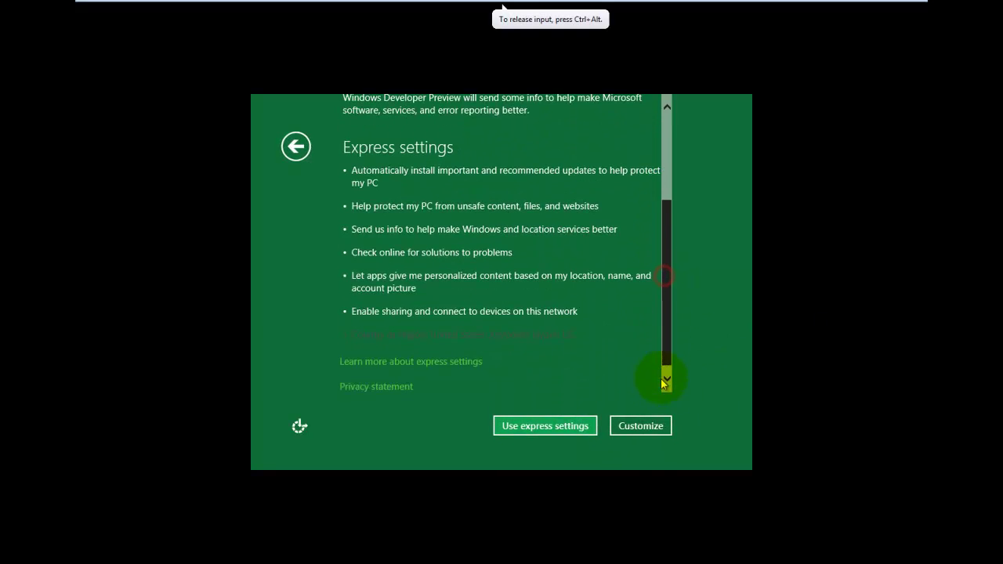
pyautogui.click(515, 434)
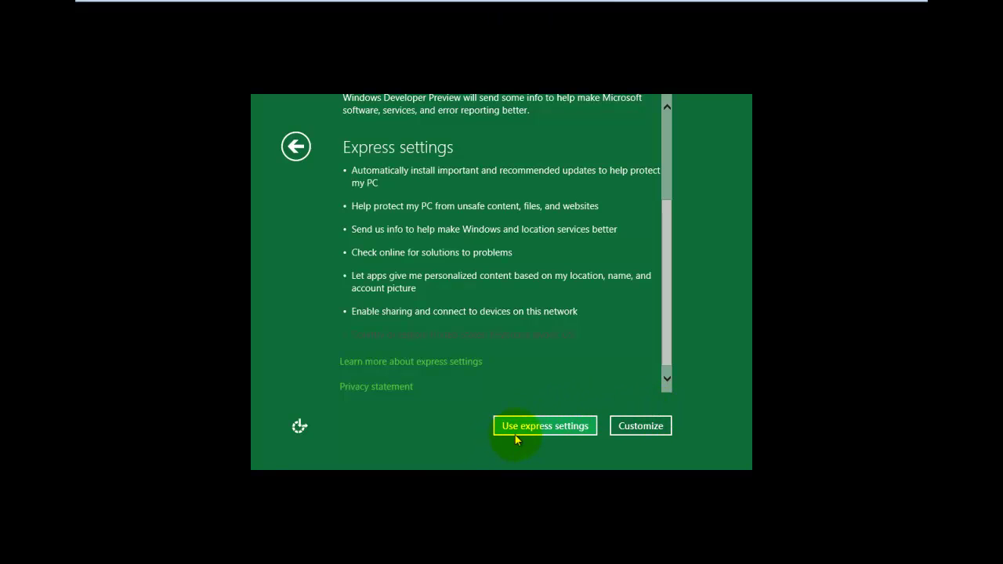
pyautogui.click(556, 424)
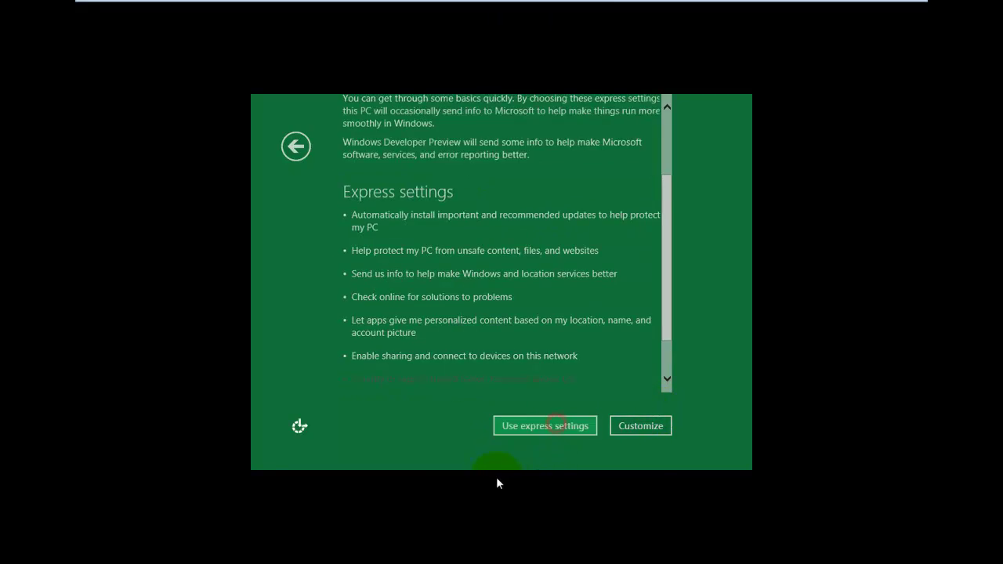
pyautogui.click(468, 291)
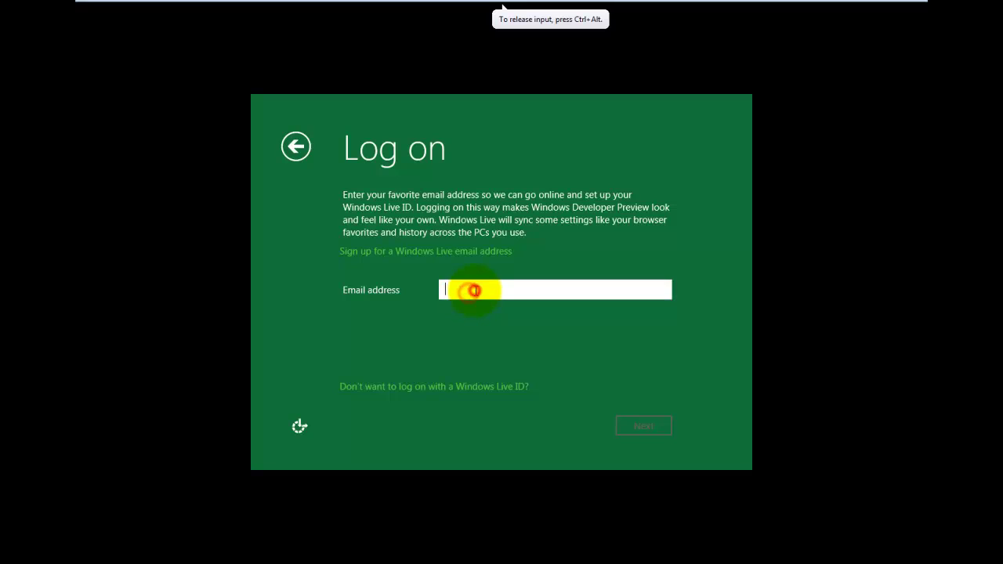
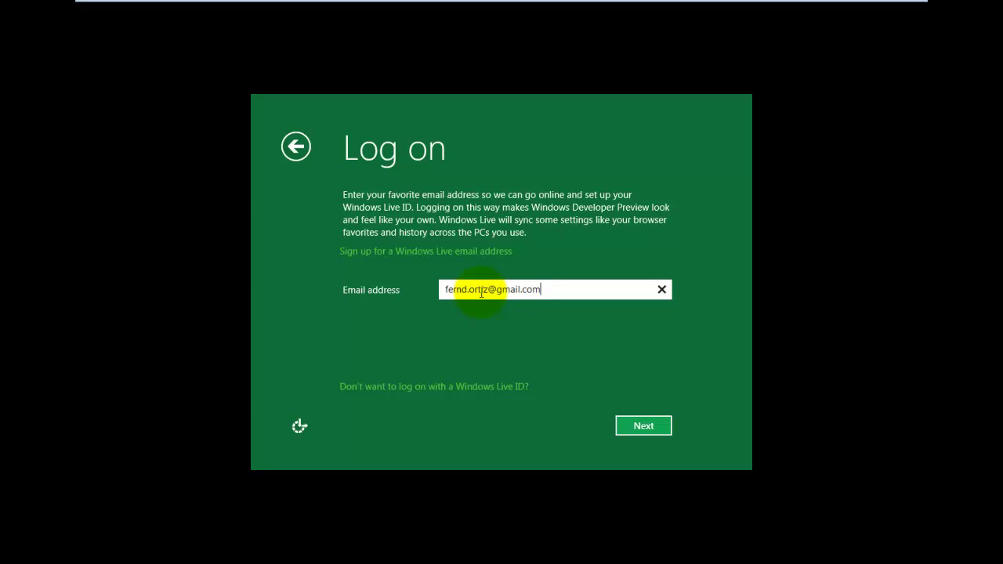
# Enter the Windows Live email address, continue, and select the password field.
pyautogui.click(633, 425)
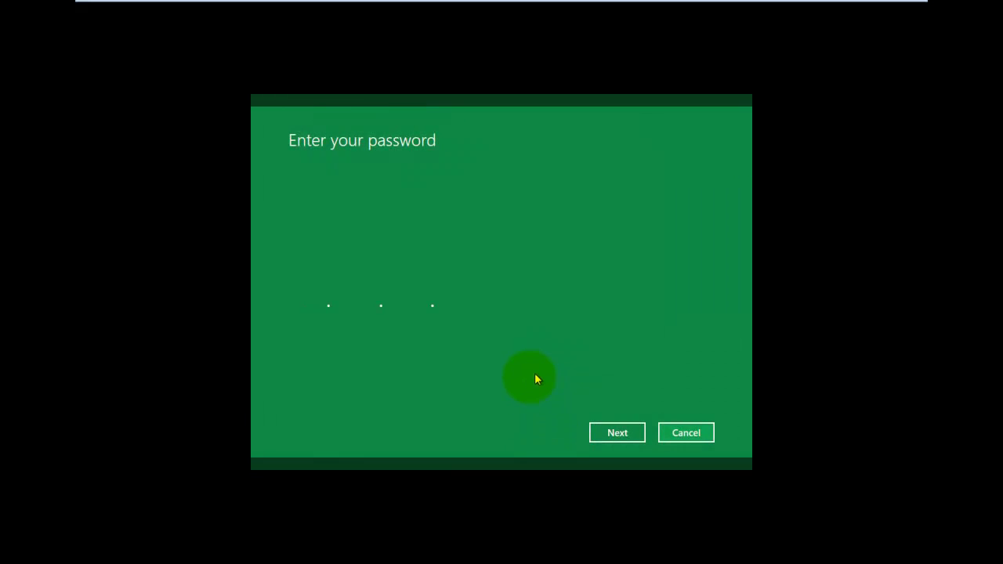
pyautogui.click(449, 240)
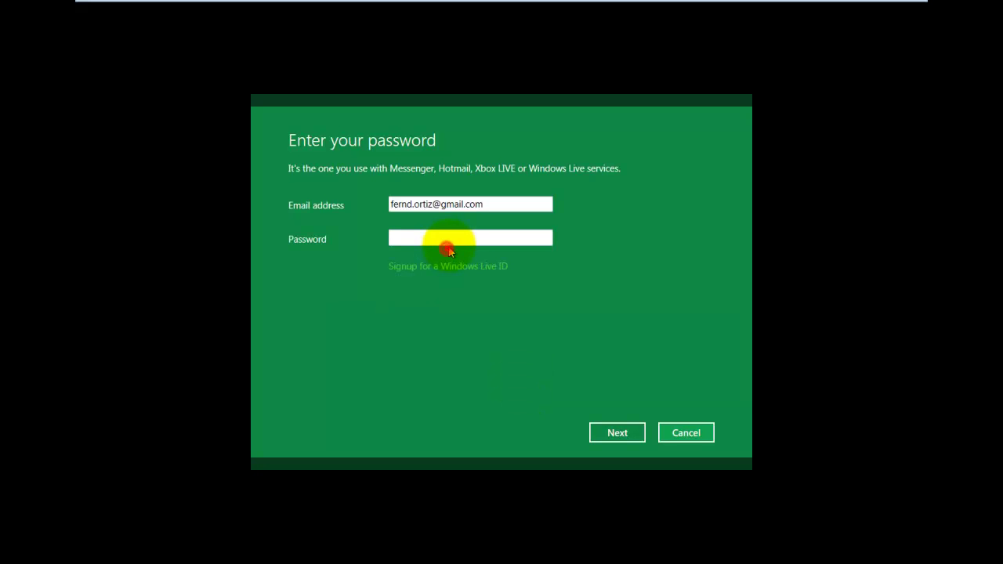